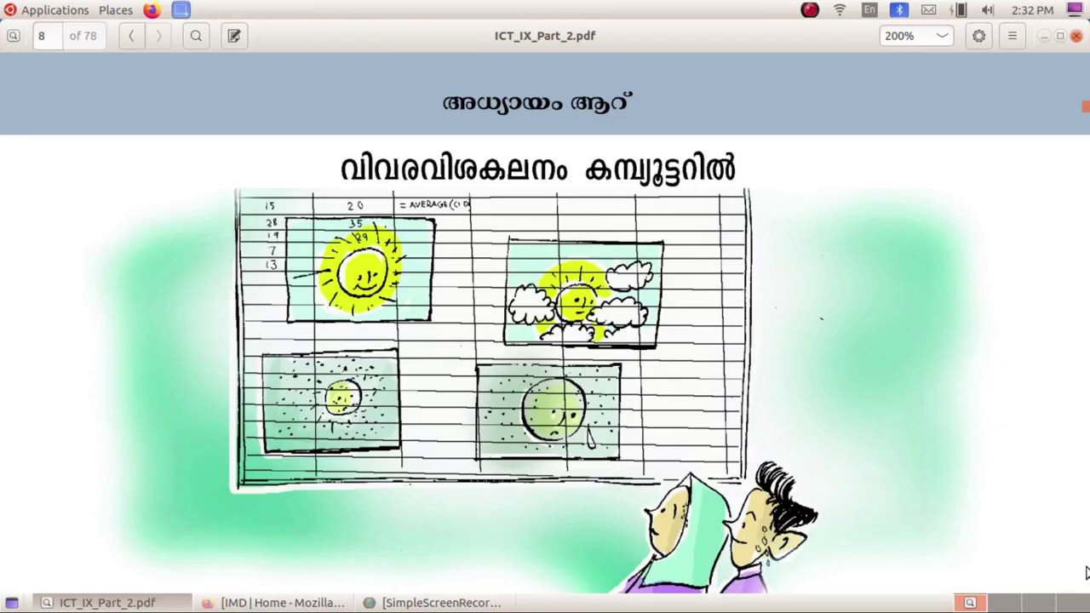
Scroll the textbook to page 9's temperature lesson and bring the IMD home page forward.
scroll(1054, 460, down, 10)
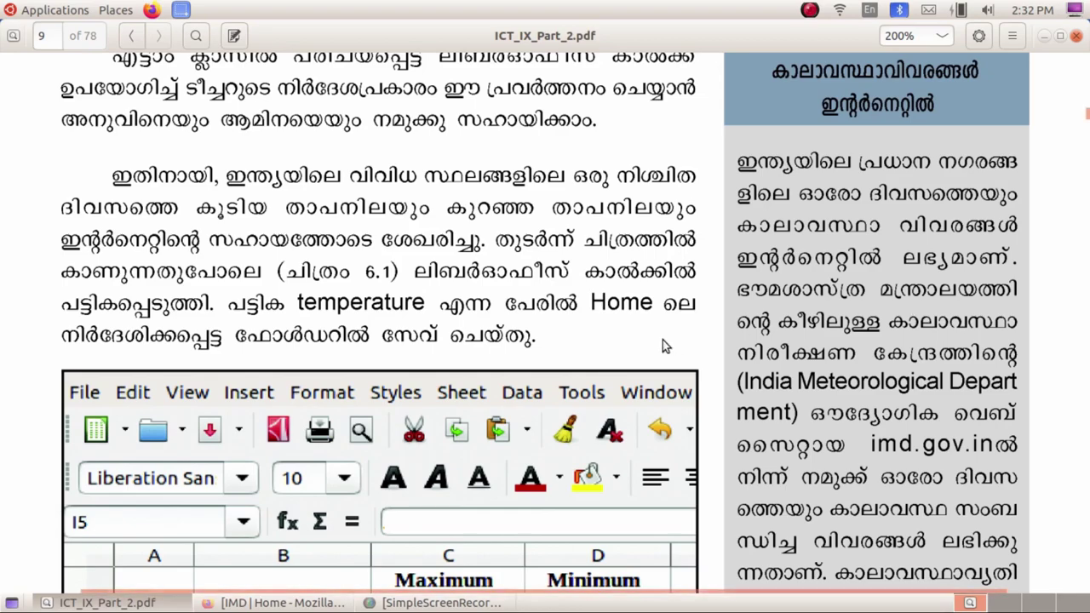
click(281, 602)
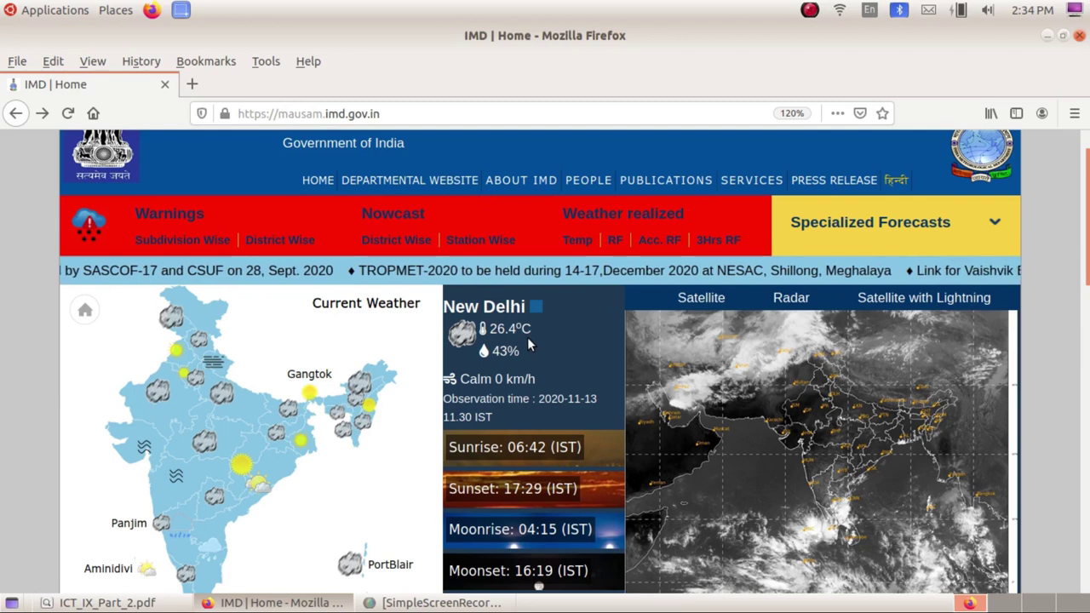
Open IMD's Realized Weather temperature page and browse the maximum, minimum and mean temperature maps.
scroll(496, 471, down, 1)
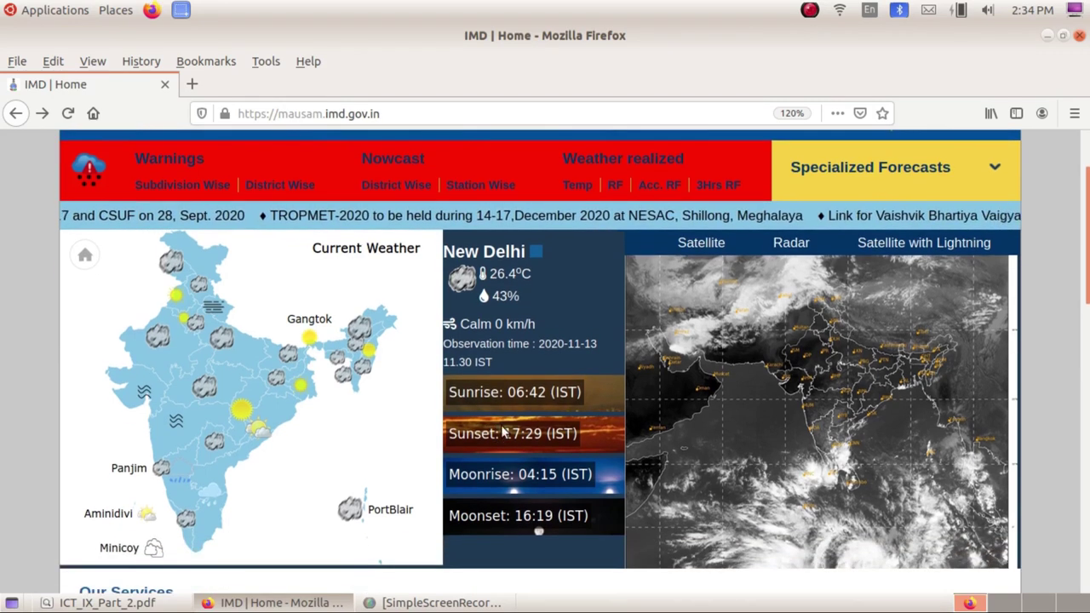
scroll(400, 358, up, 2)
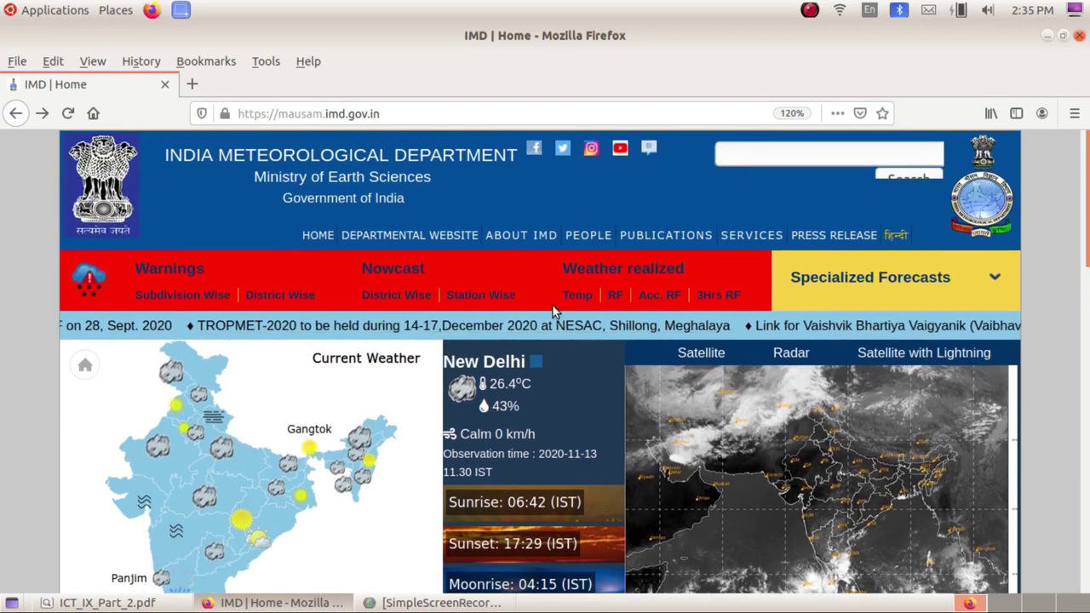
click(578, 295)
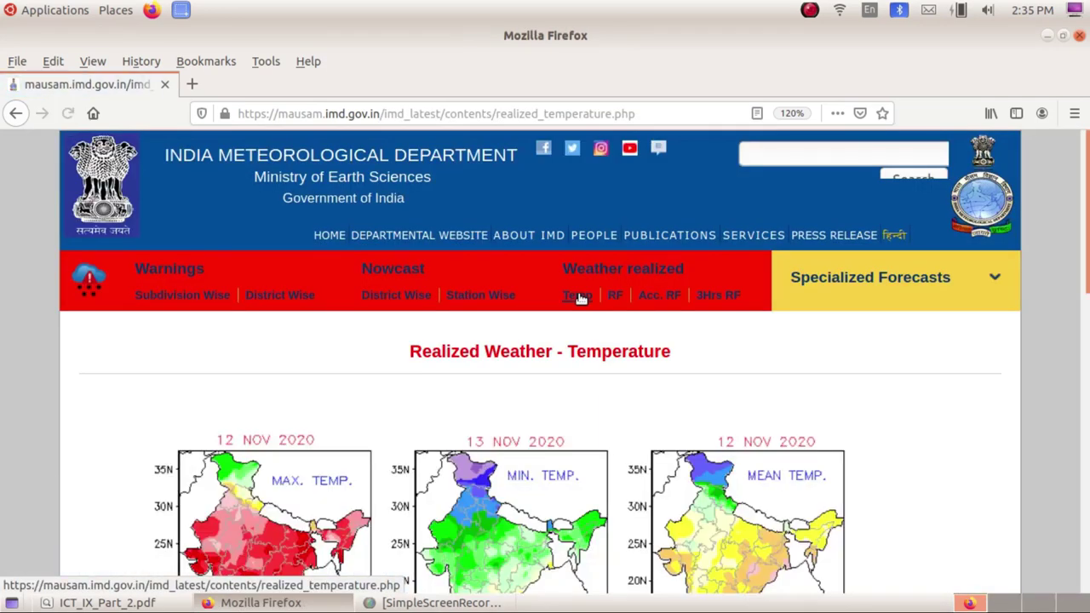
scroll(579, 298, down, 3)
scroll(579, 297, down, 1)
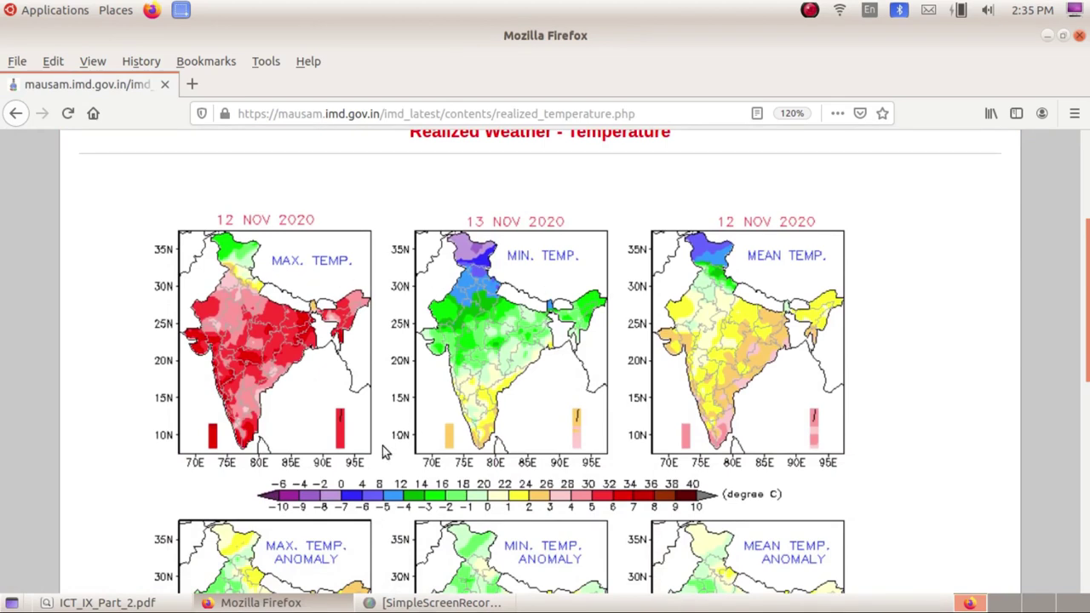
scroll(353, 438, up, 1)
scroll(367, 375, down, 1)
scroll(353, 351, down, 1)
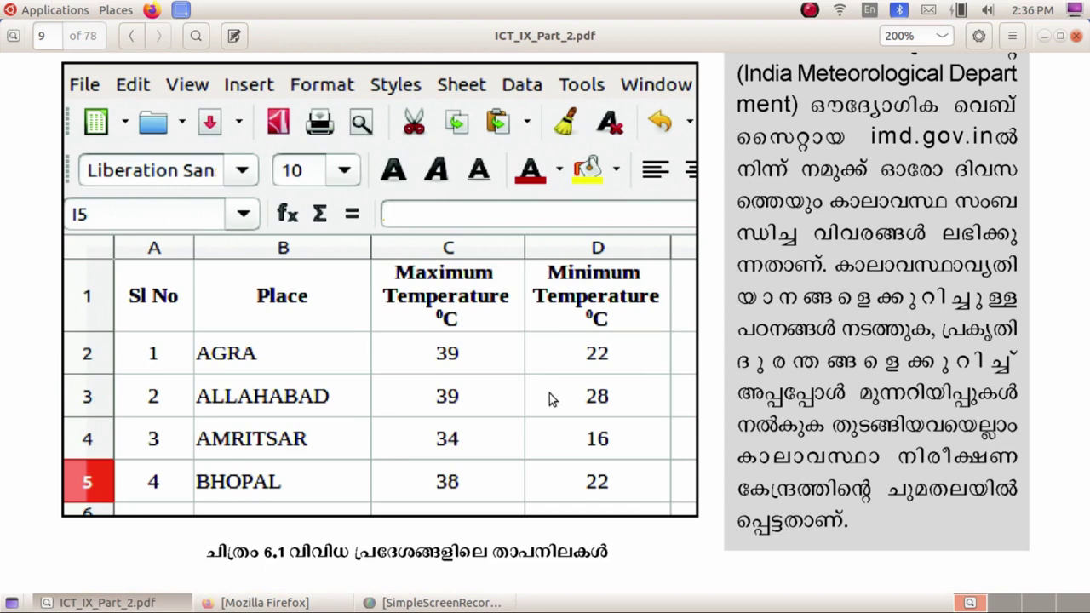
Minimize the textbook with Super+D and open the Applications > Office list.
key(super+d)
click(71, 8)
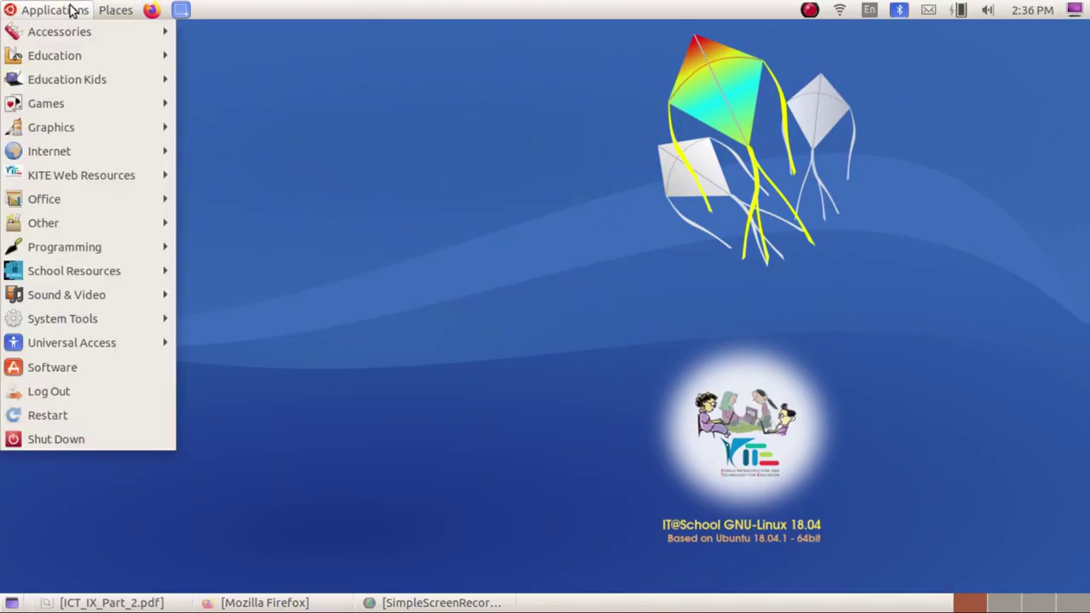
mouse_move(45, 199)
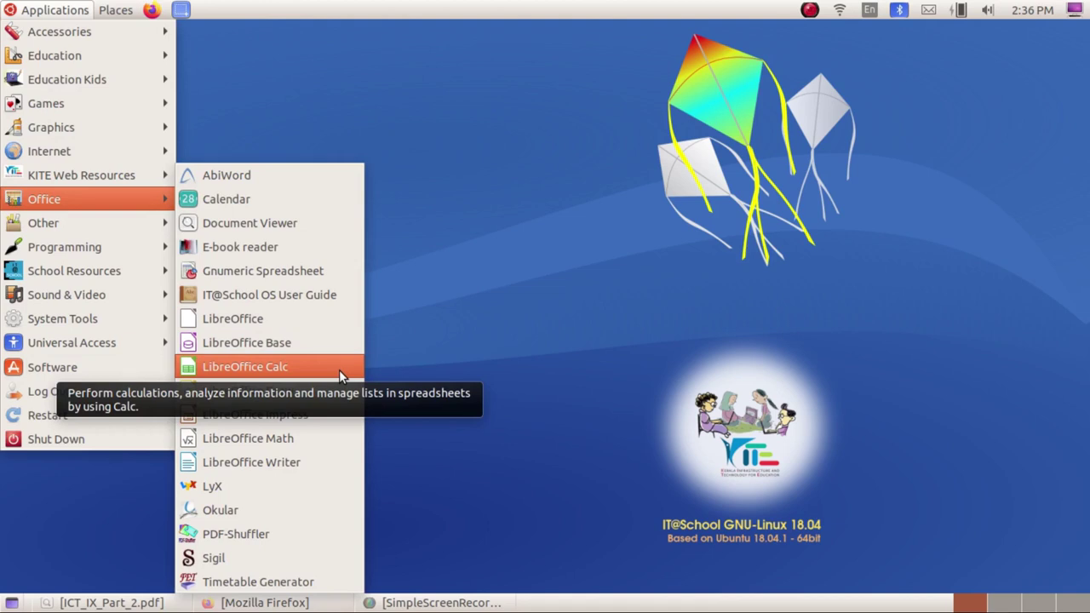
Launch a blank LibreOffice Calc spreadsheet, then switch back to the textbook's Figure 6.1 table.
click(339, 369)
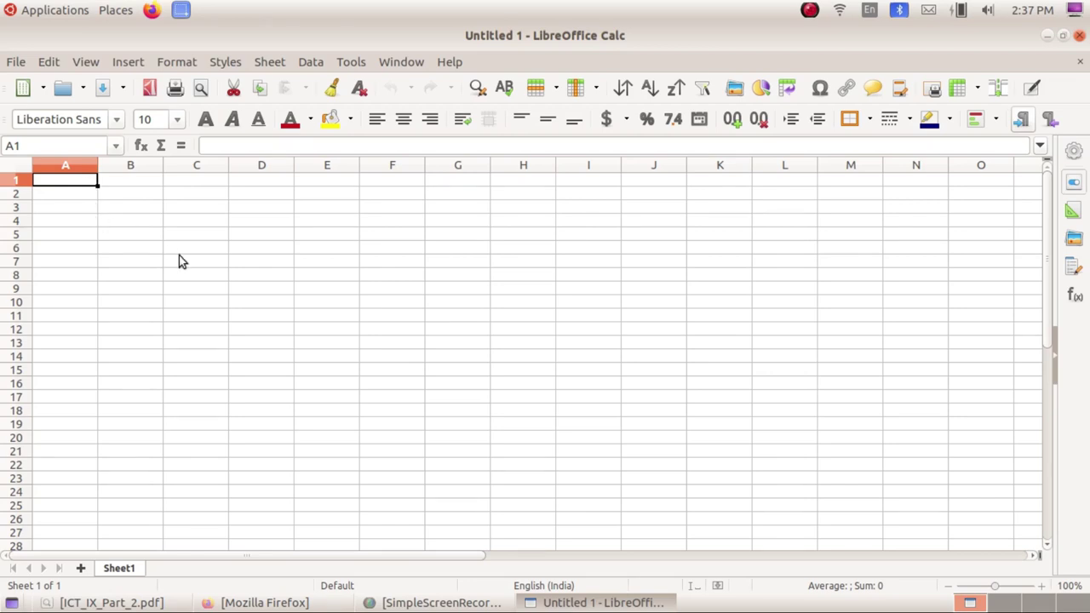
key(alt+Tab)
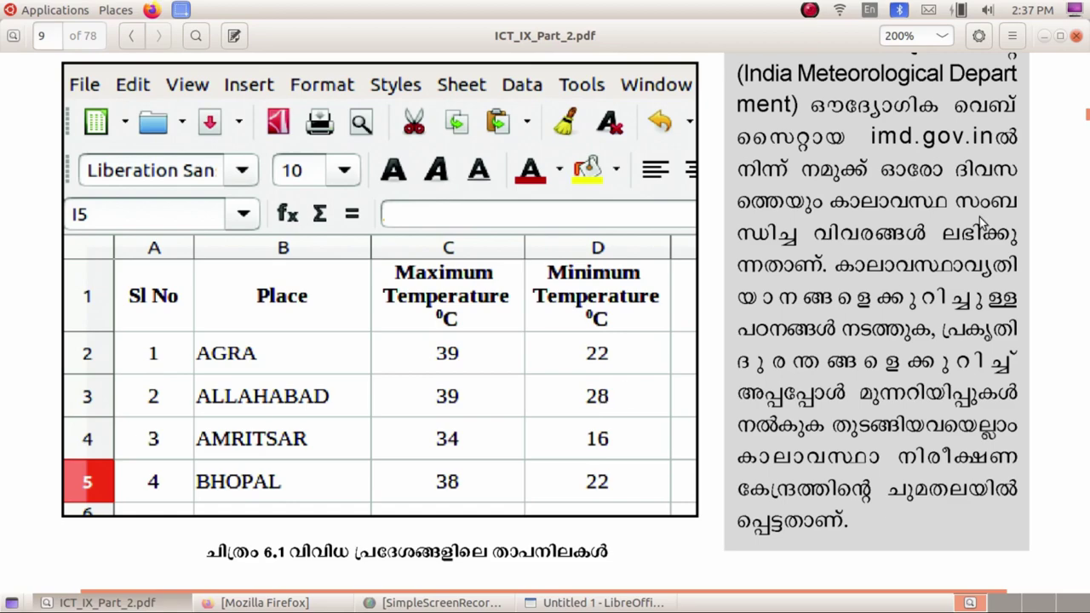
Type the heading 'Sl No' in A1 and zoom the sheet in.
click(1046, 37)
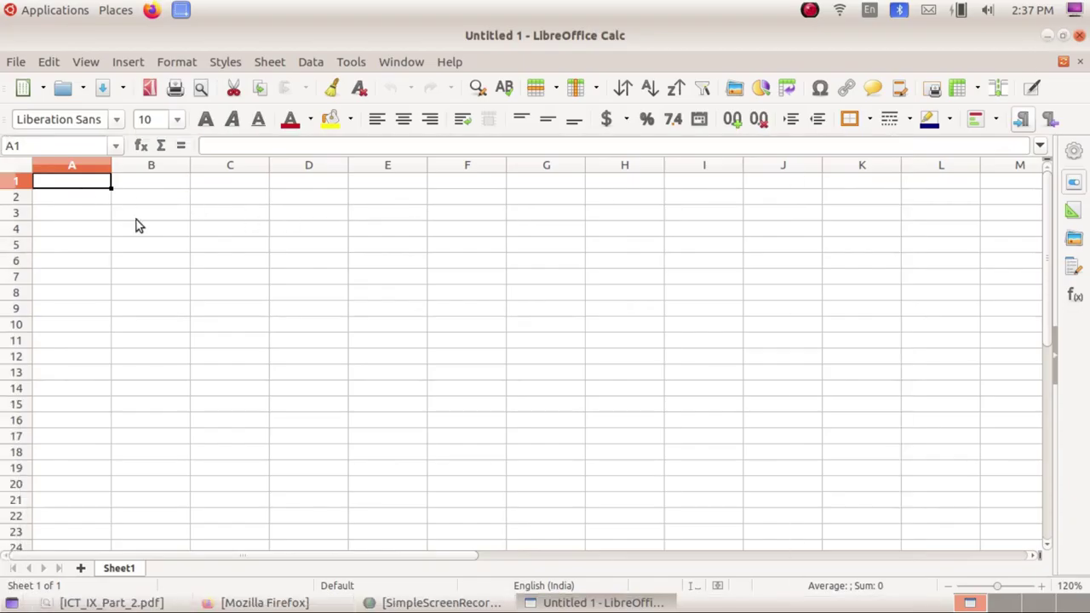
text(Sl No)
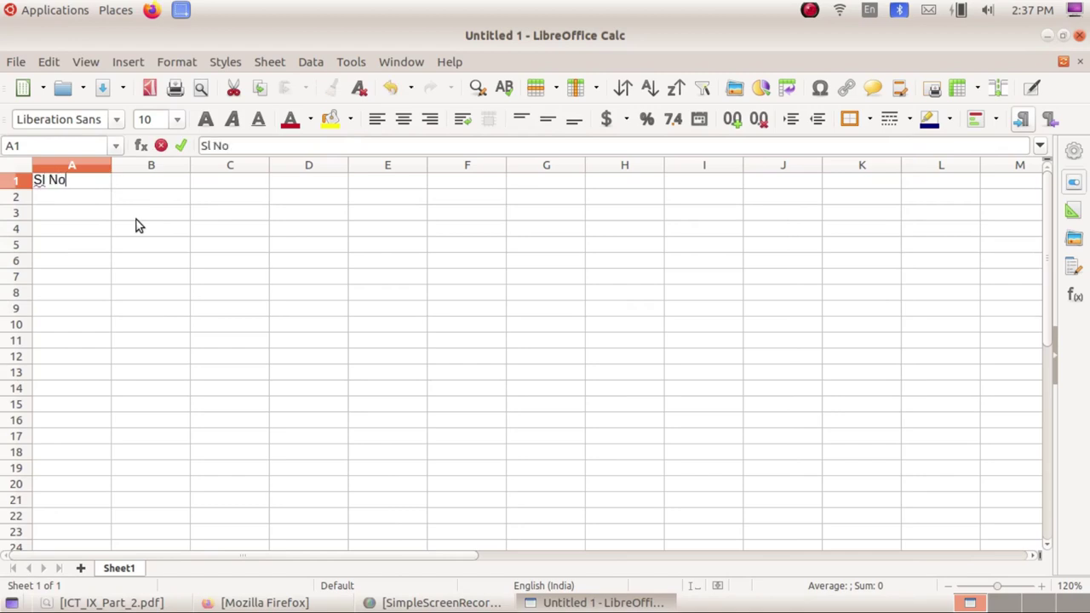
key(Return)
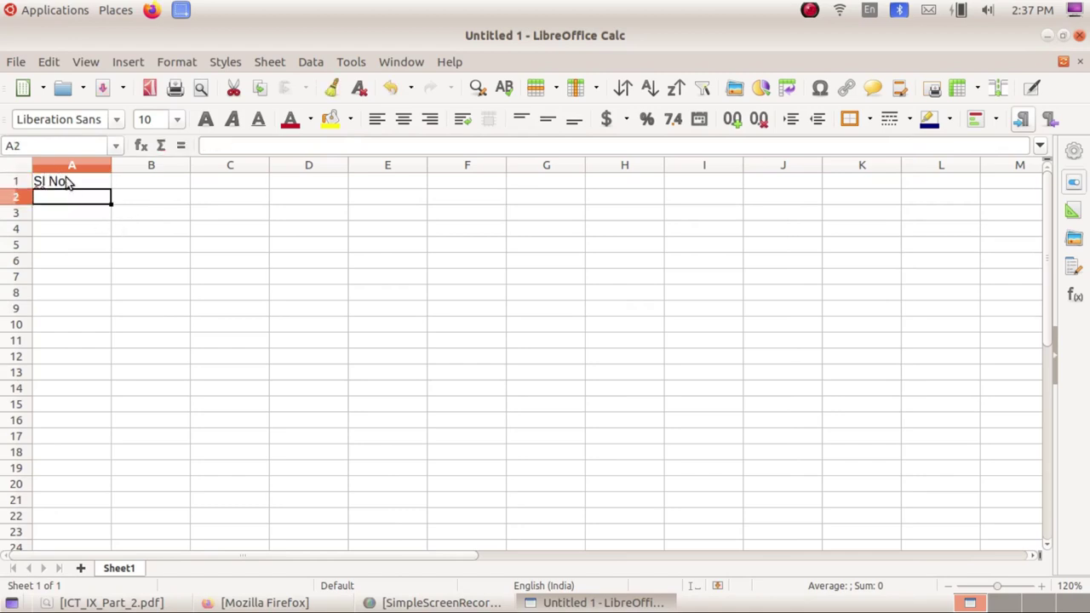
click(68, 183)
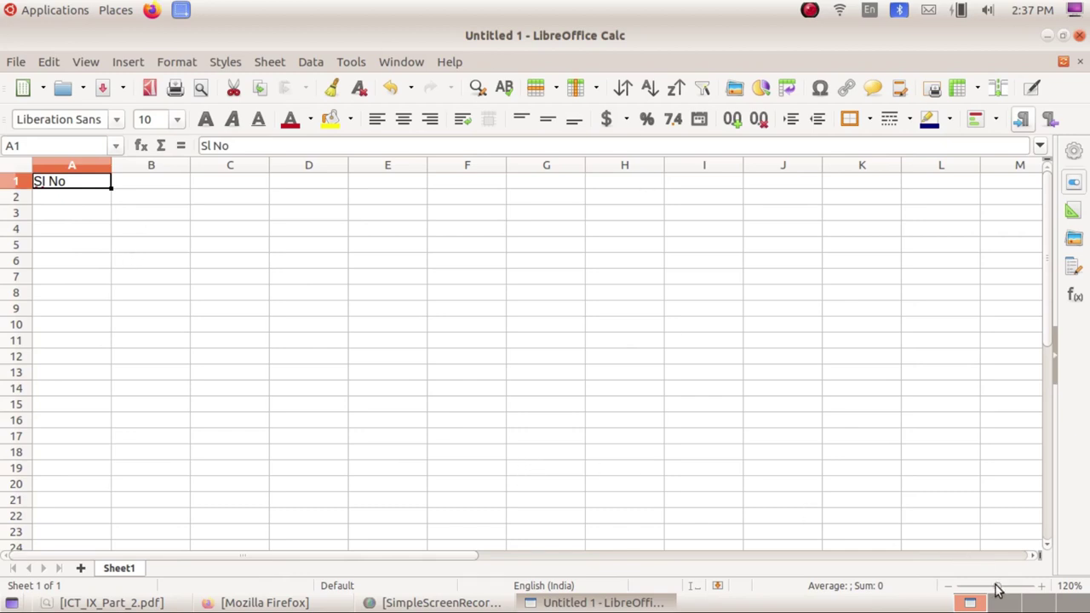
click(1043, 587)
click(1043, 588)
click(1043, 588)
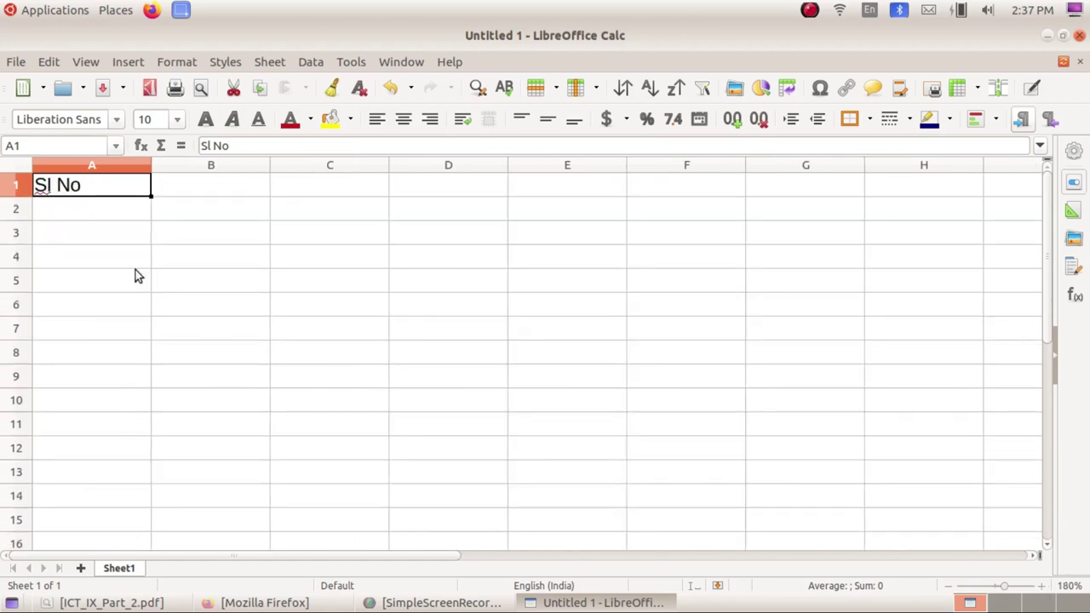
Enter 1 and 2 in A2:A3 and fill the series down to 6 in A7.
click(127, 213)
text(1)
key(Return)
text(2)
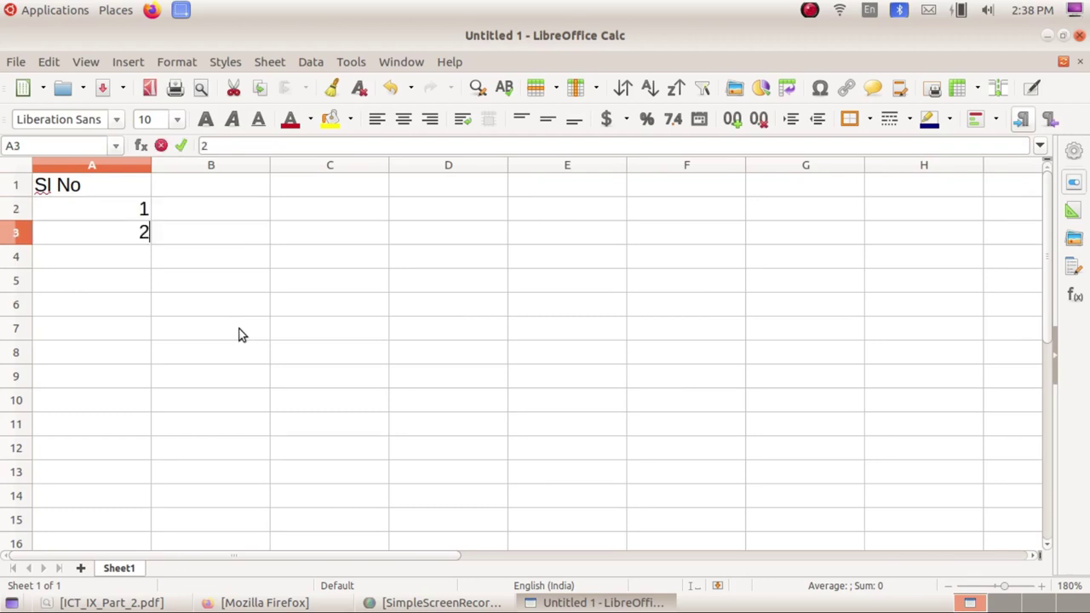
key(Return)
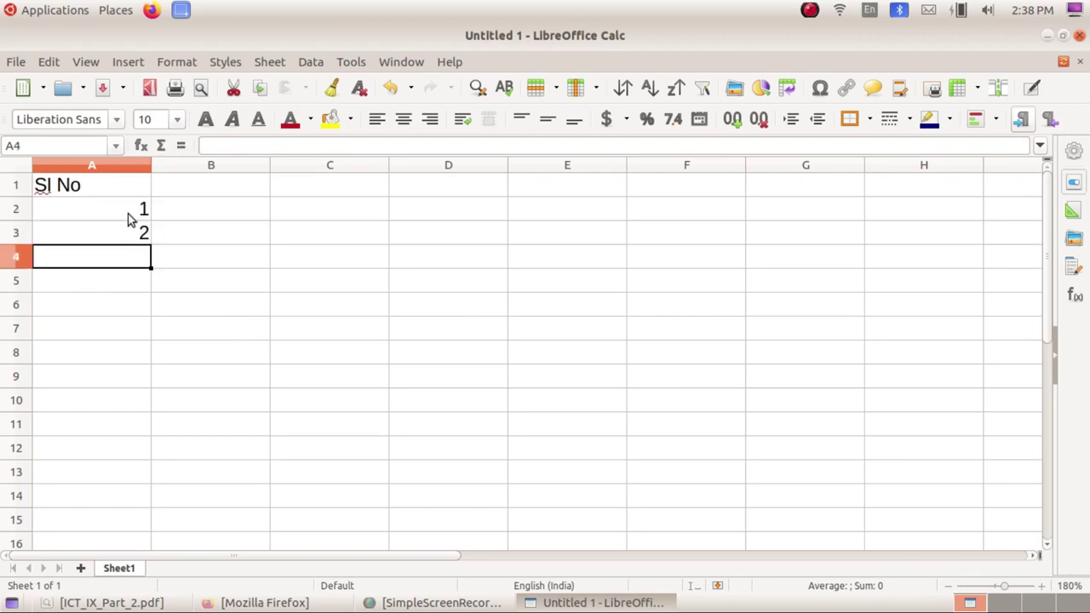
drag(128, 212, 128, 229)
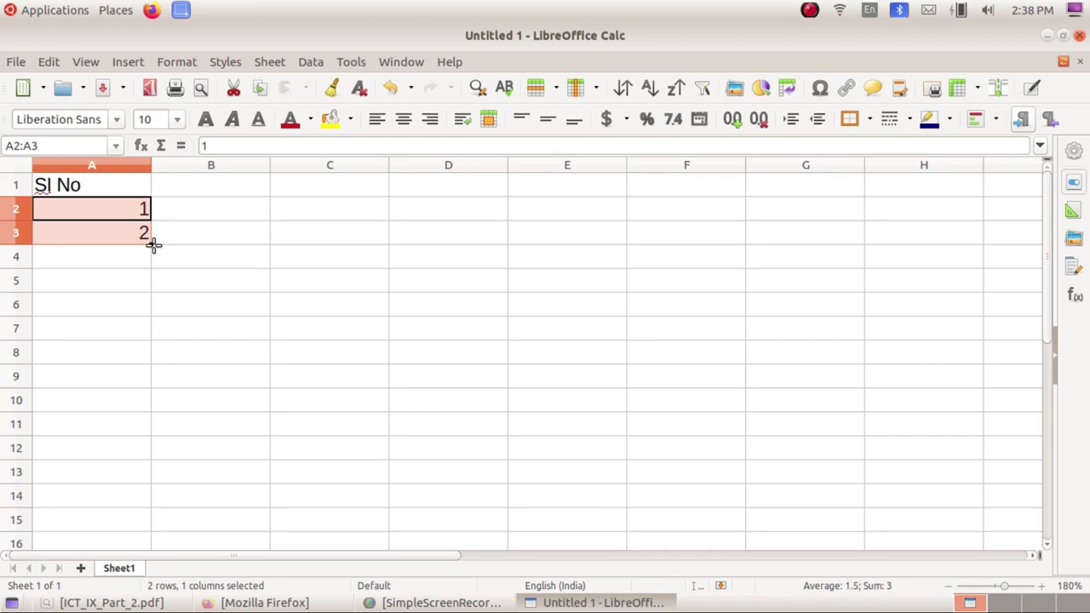
drag(152, 248, 151, 332)
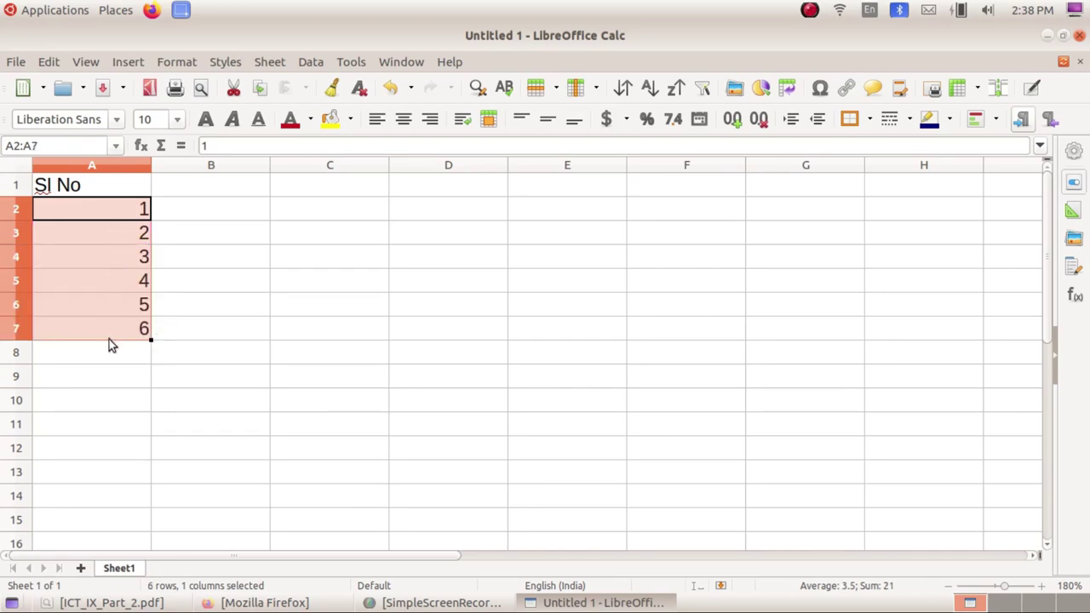
click(123, 183)
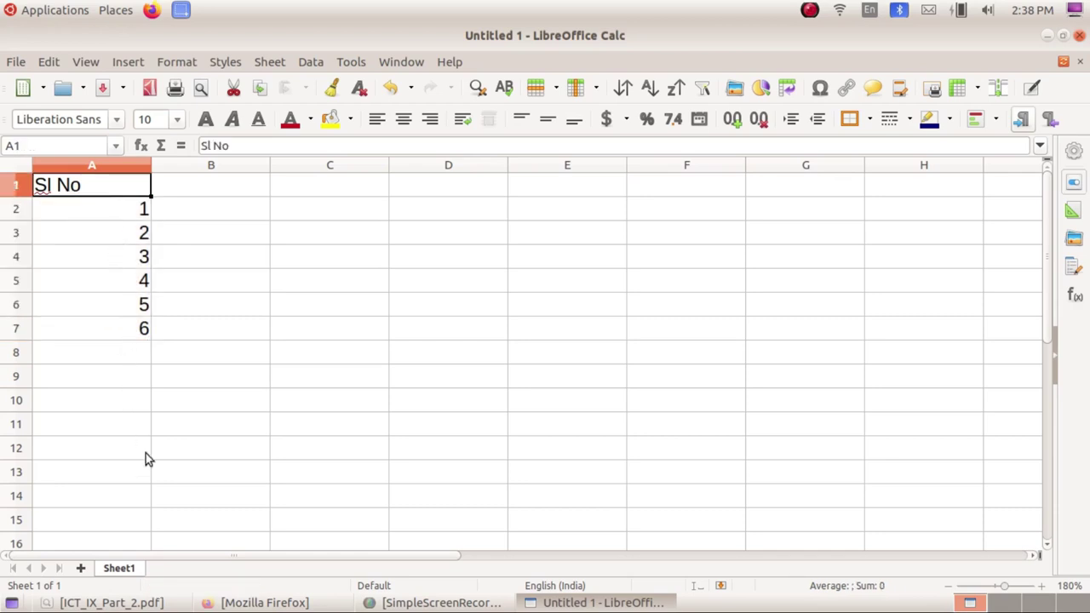
click(141, 602)
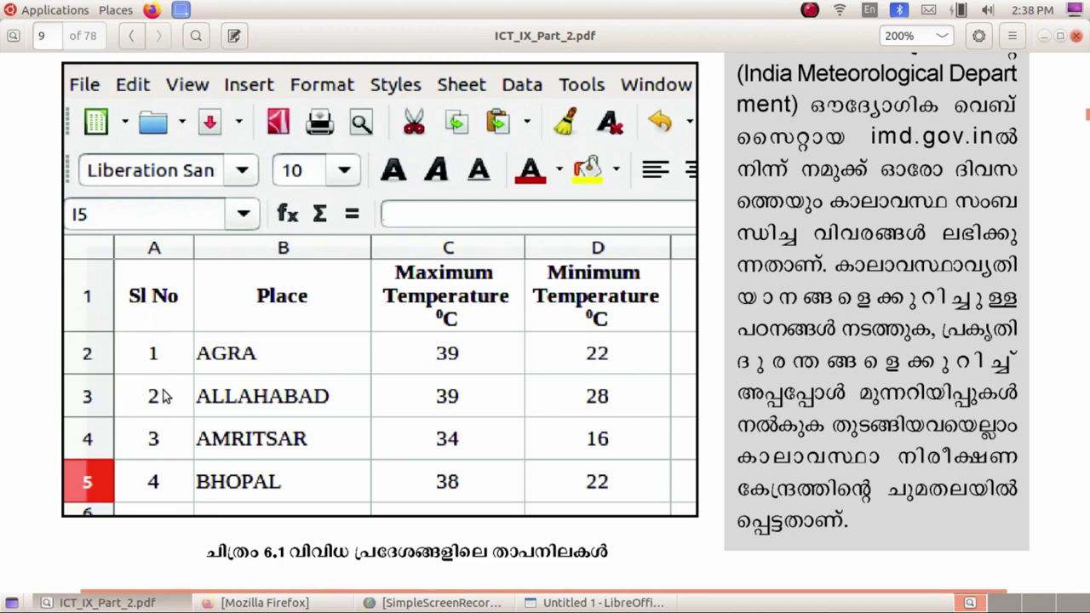
click(150, 604)
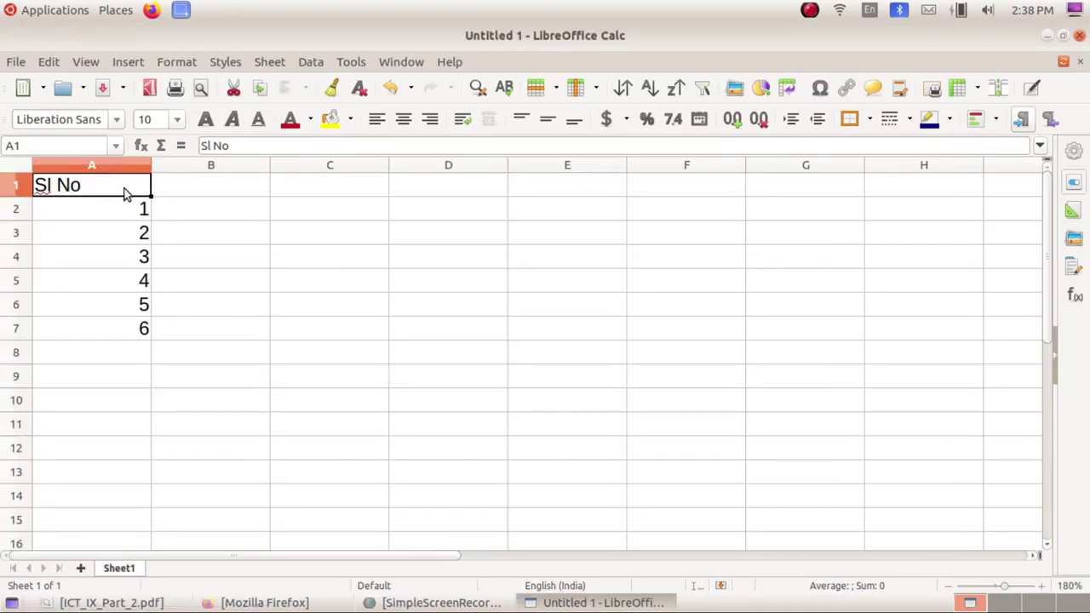
Centre A1:A7 and narrow column A to roughly 1.16 cm to fit the serial numbers.
drag(124, 193, 124, 328)
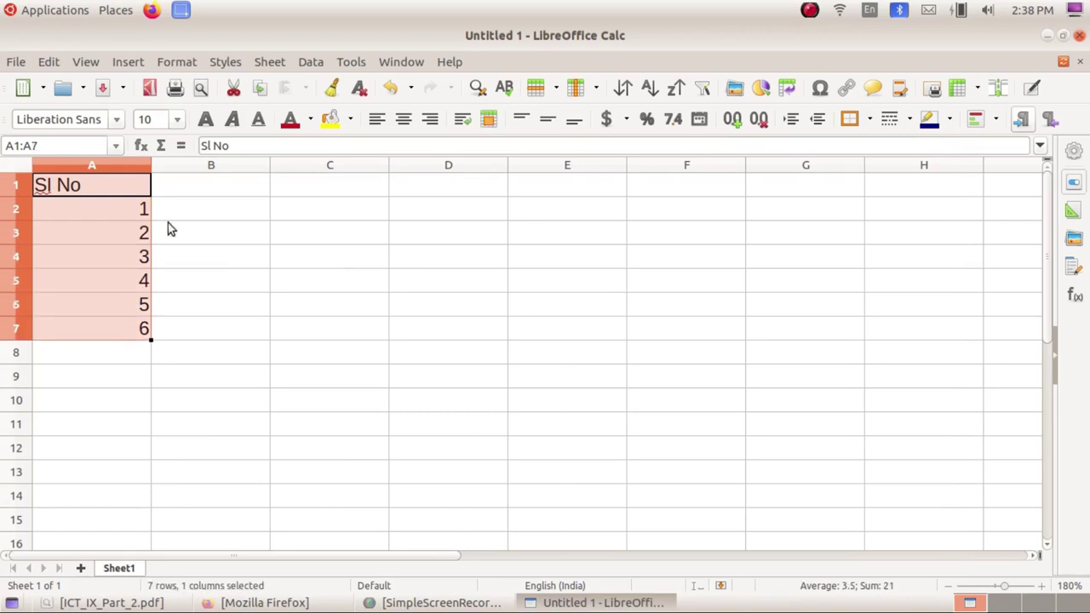
click(406, 126)
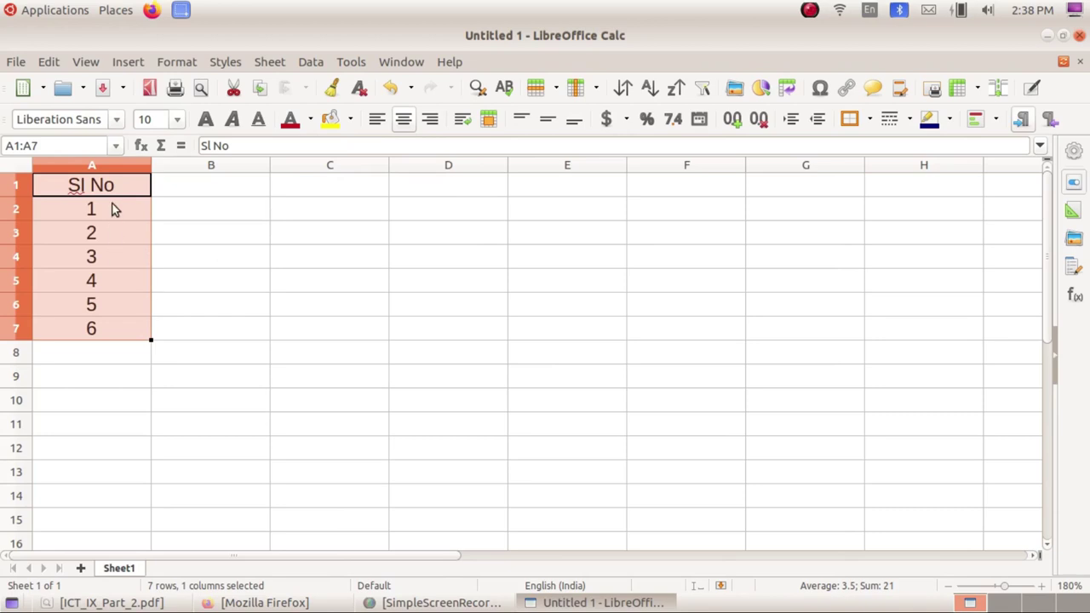
click(128, 402)
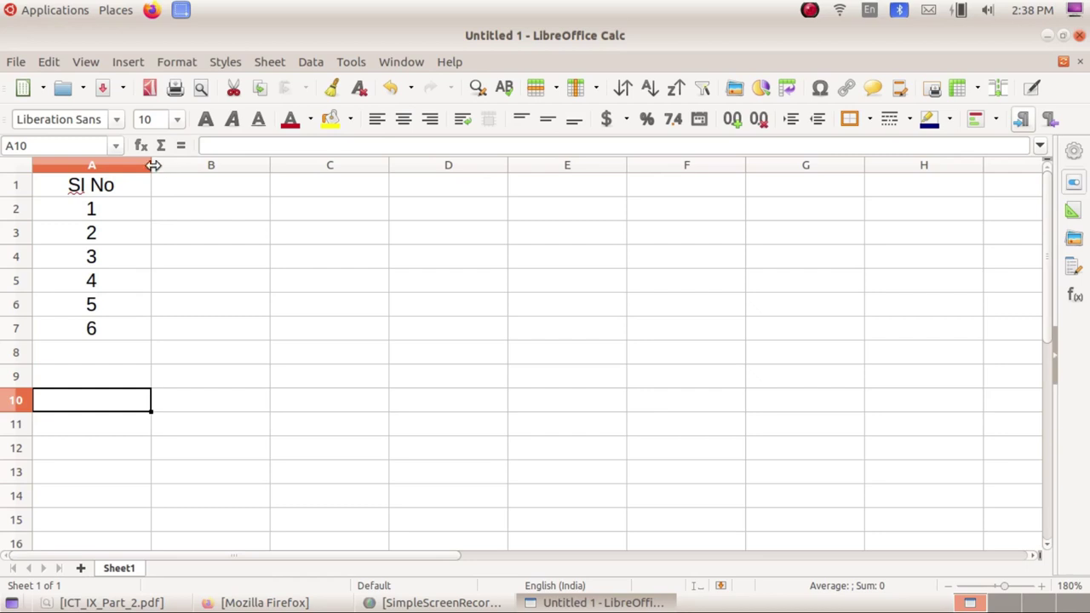
drag(153, 165, 90, 175)
click(115, 191)
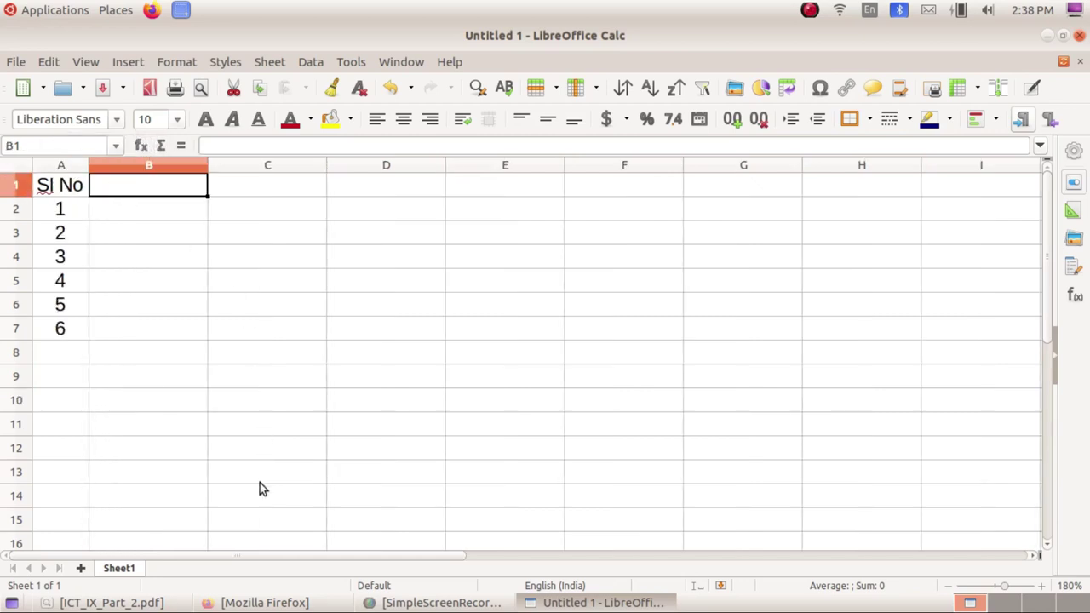
Type the heading 'Place' in B1 after glancing at the textbook table.
click(111, 602)
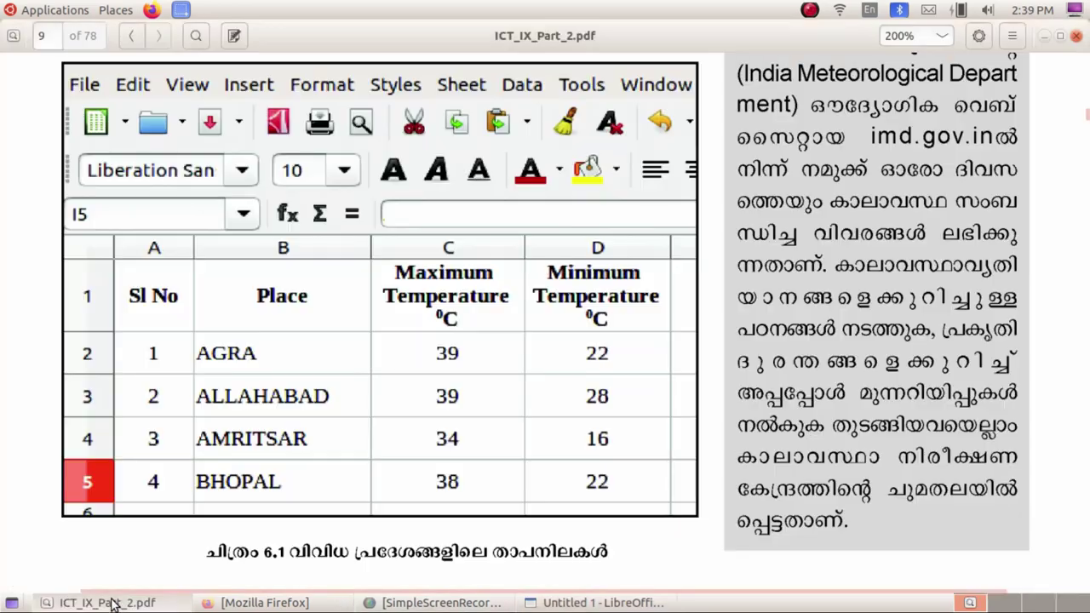
click(111, 602)
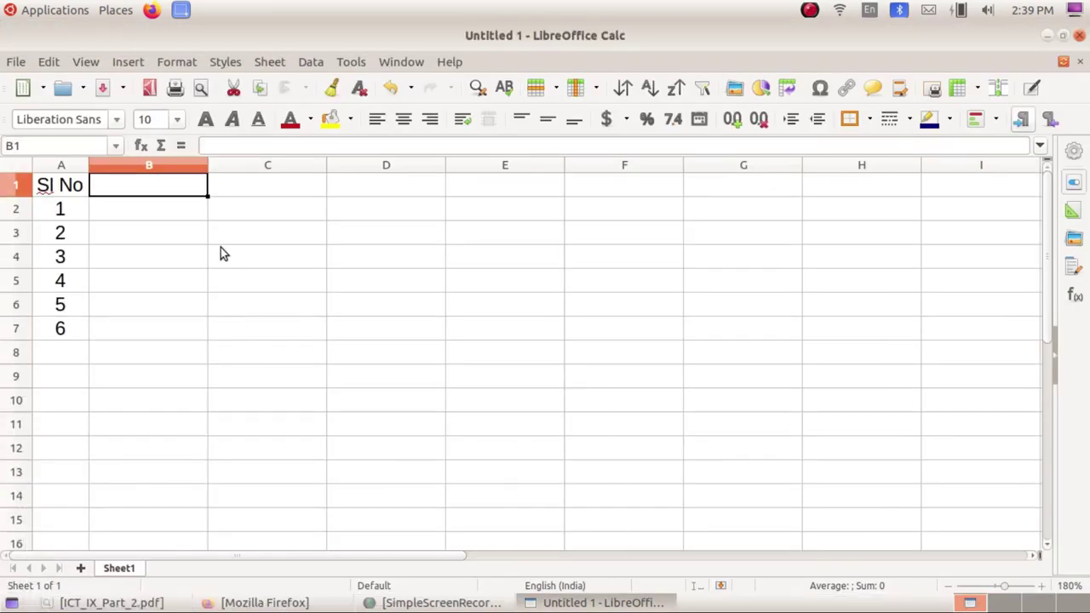
text(Place)
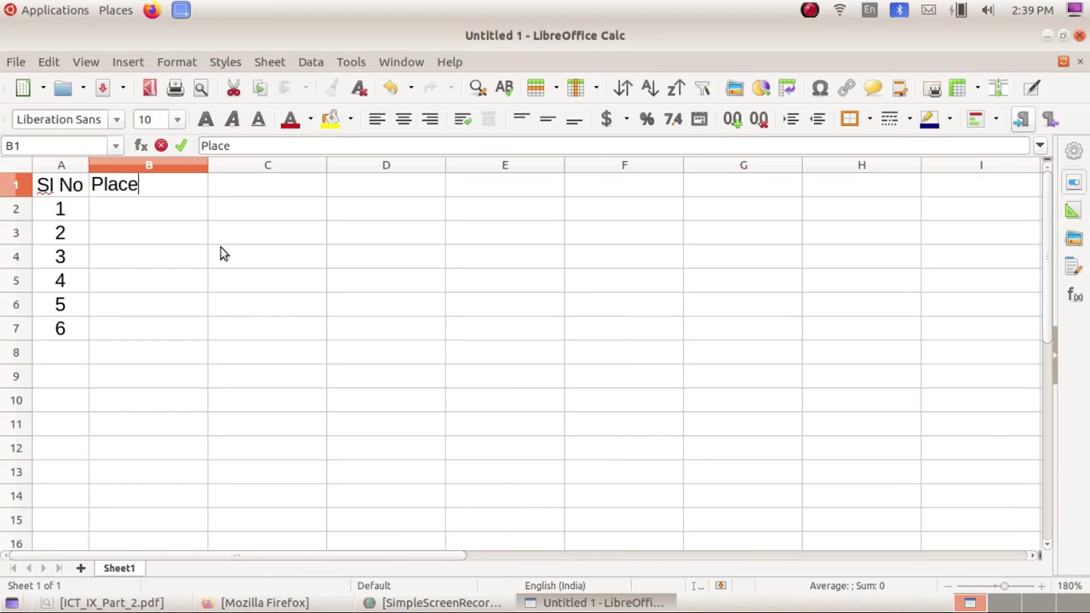
key(Return)
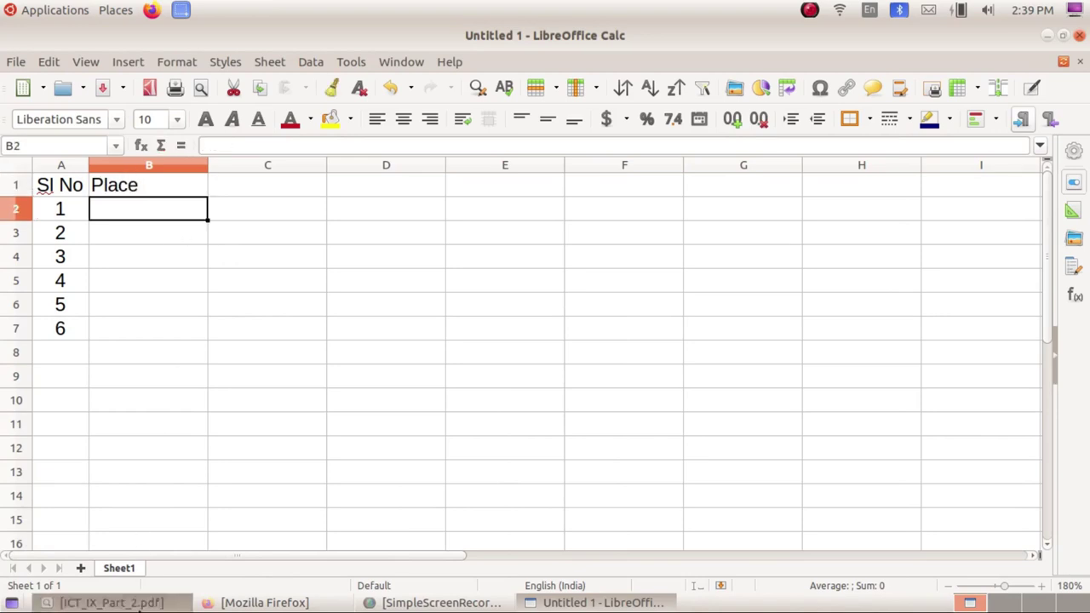
List Agra, Allahabad, Amritsar, Bhopal, Chandigarh and Ambala in B2:B7.
click(139, 607)
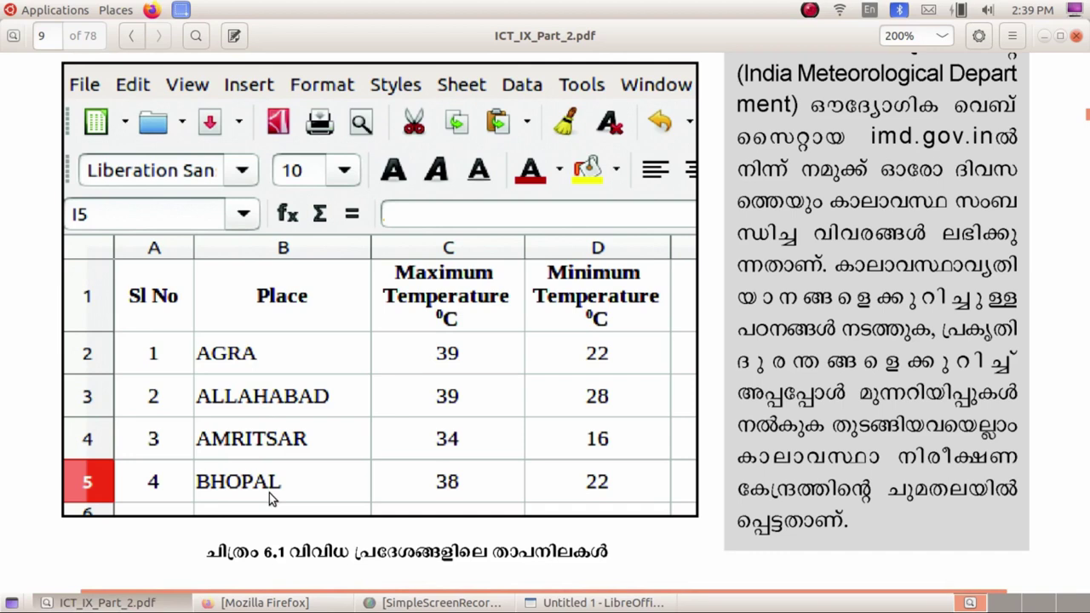
click(107, 603)
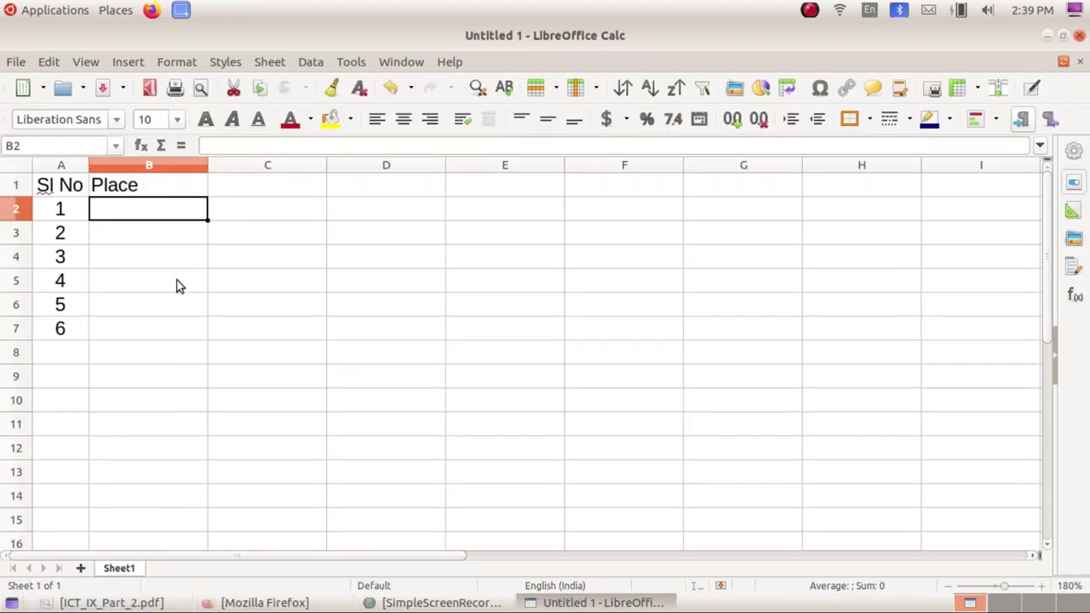
text(Agra)
key(Return)
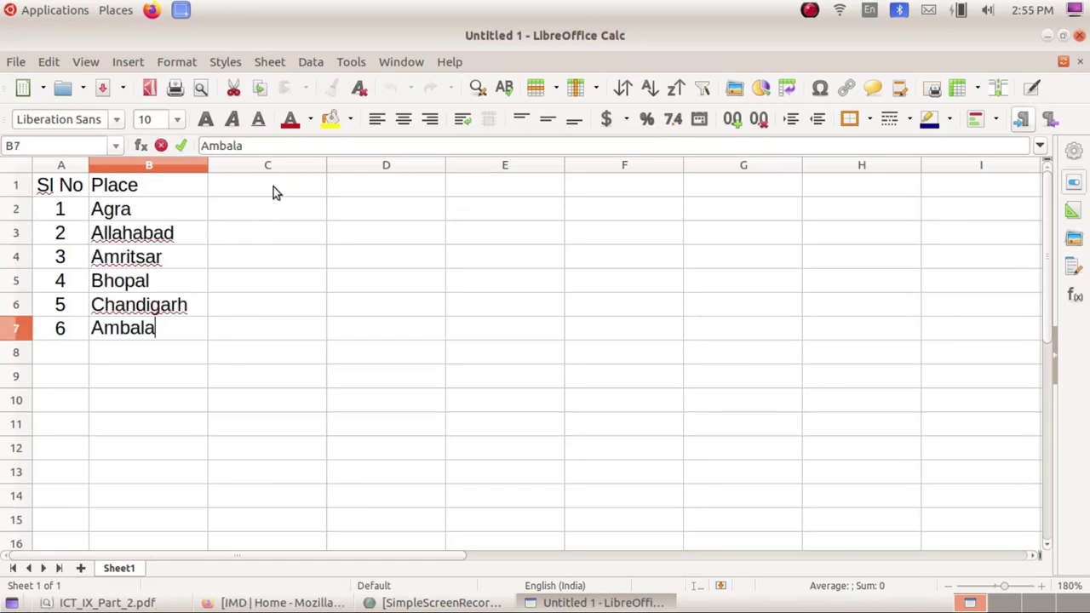
click(275, 192)
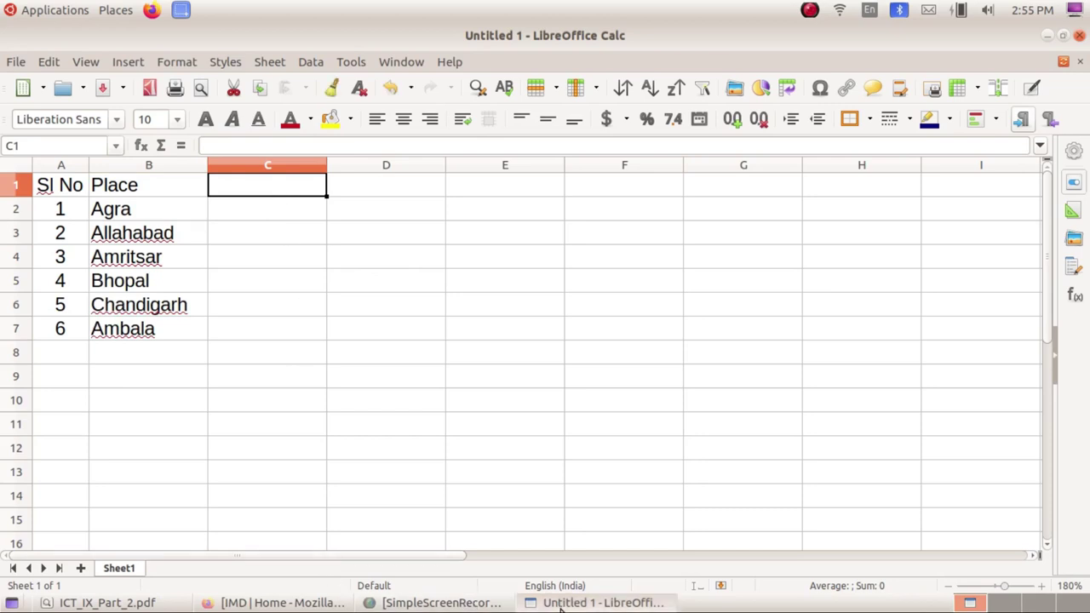
click(152, 603)
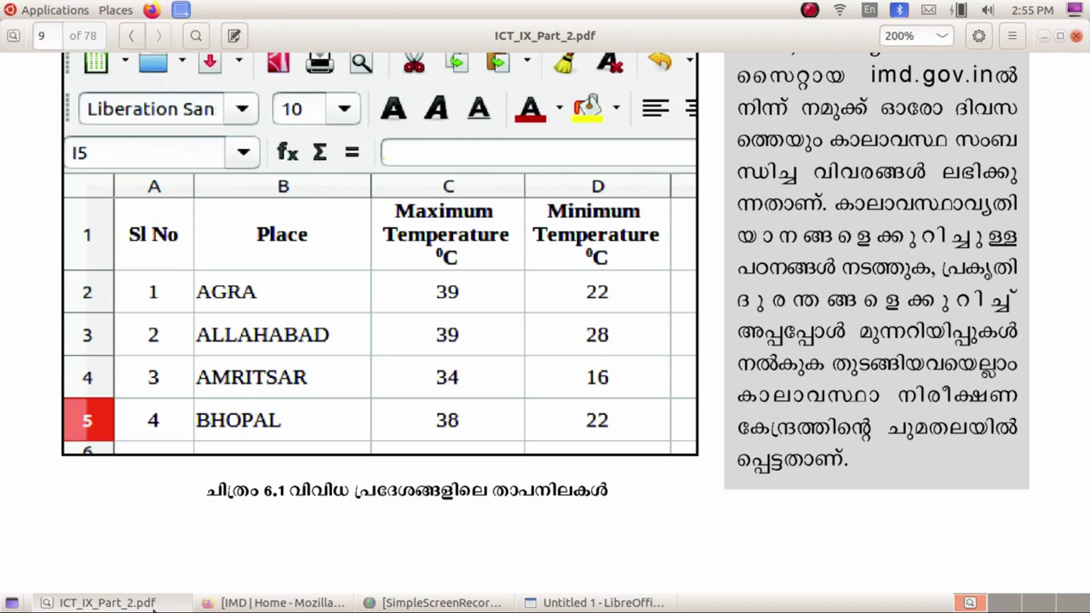
click(153, 603)
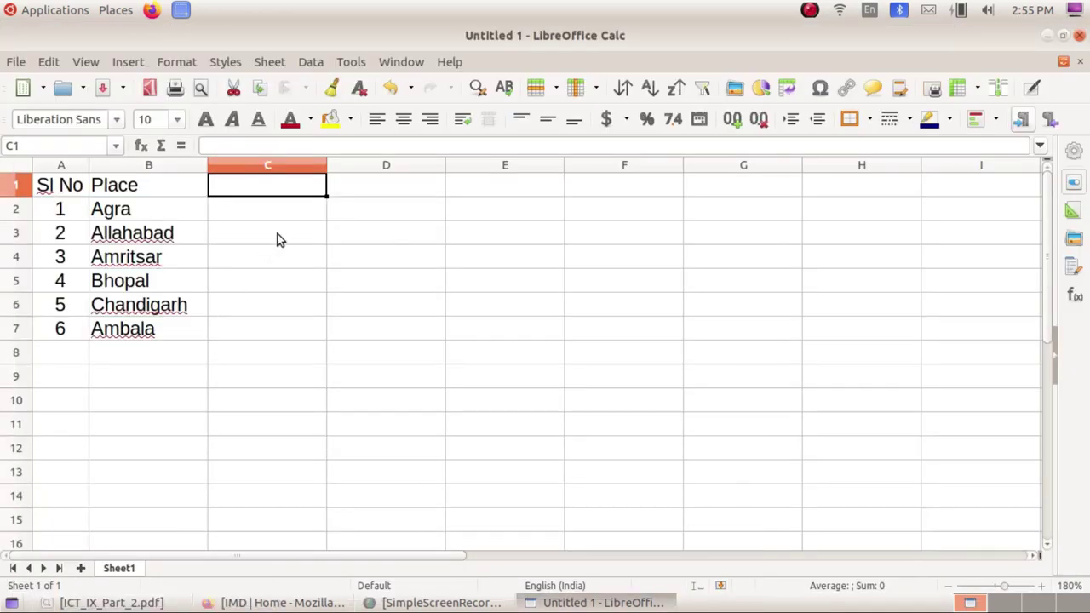
Enter 'Maximum Temperature 0 C' in C1, then reopen it and select the 0.
text(Maximum Temperature 0 C)
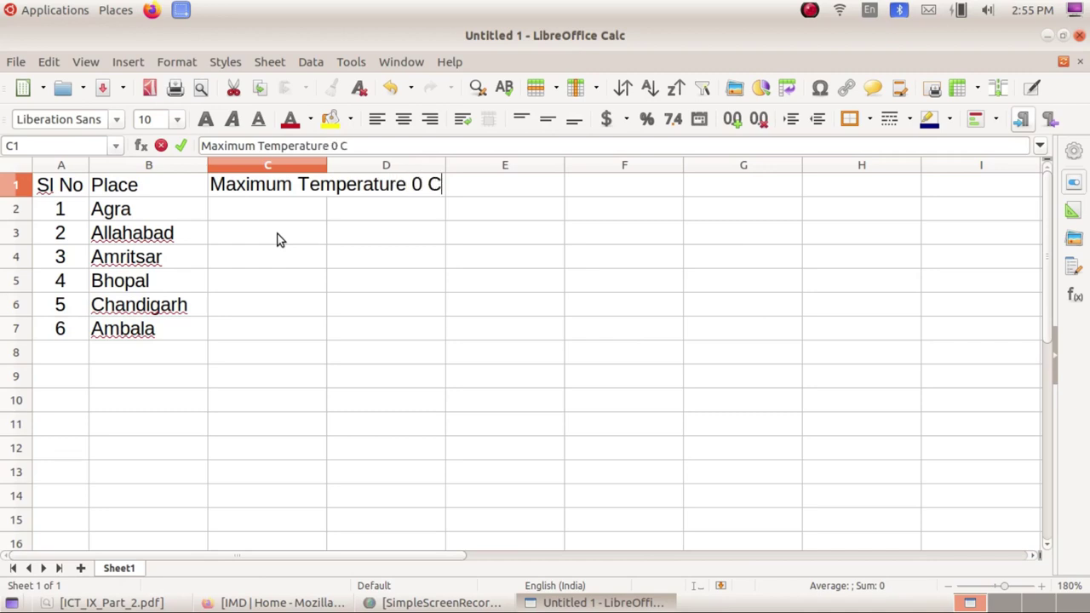
click(304, 260)
click(297, 192)
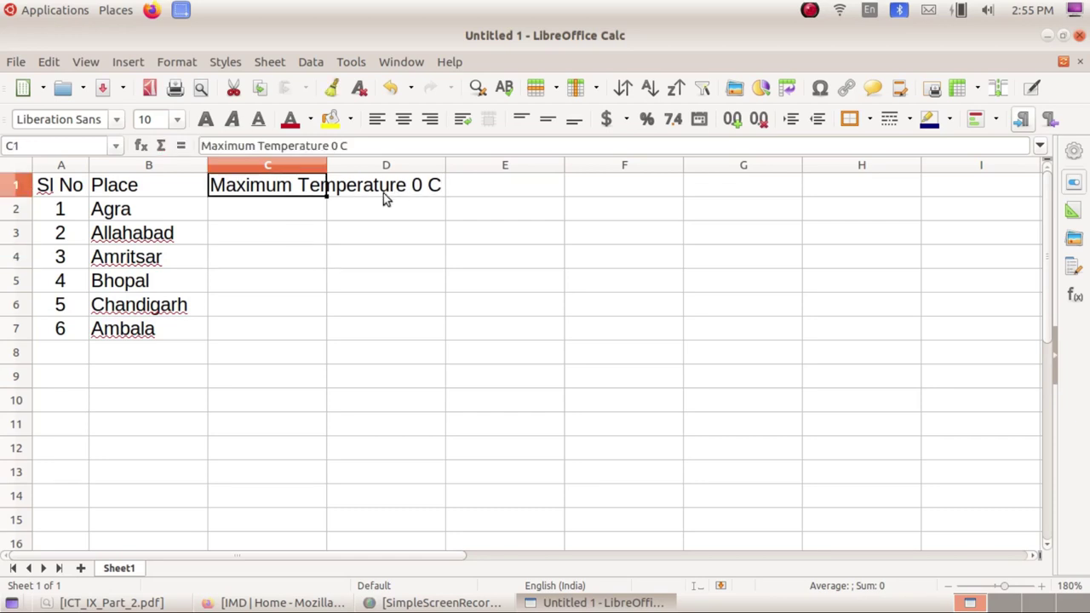
double_click(306, 190)
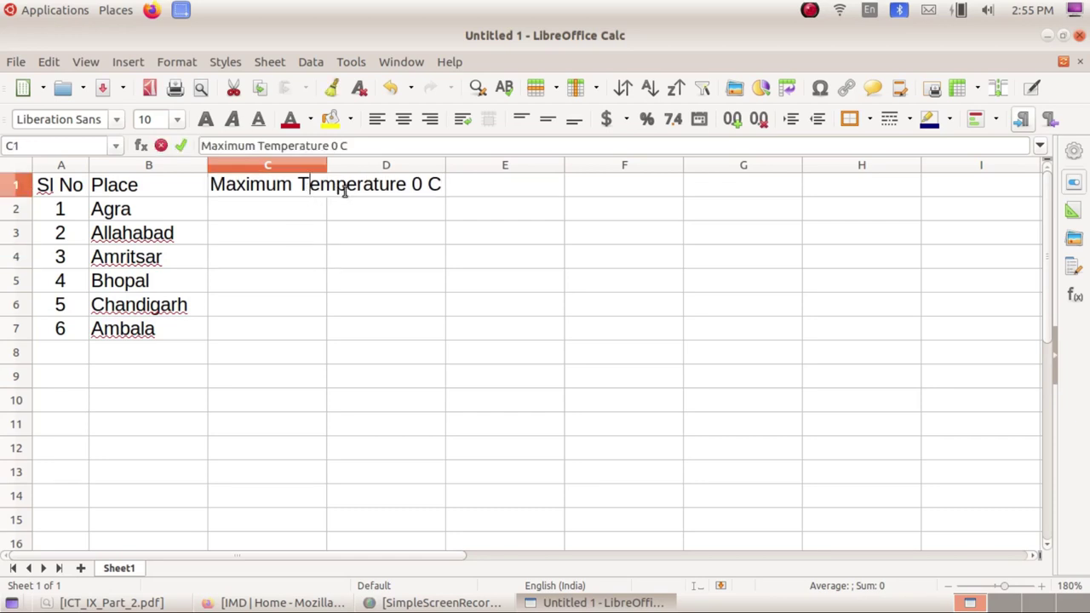
double_click(417, 186)
key(ctrl+c)
Make the 0 in C1's heading superscript via Format > Character, forming a degree sign.
click(298, 184)
click(289, 218)
click(298, 186)
double_click(416, 186)
double_click(416, 185)
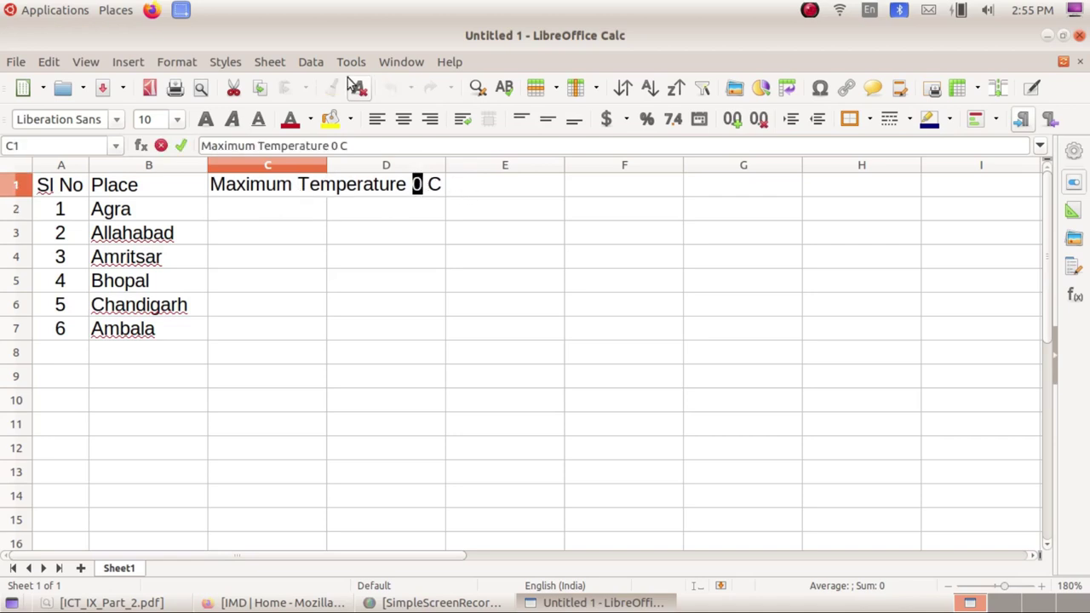
click(189, 67)
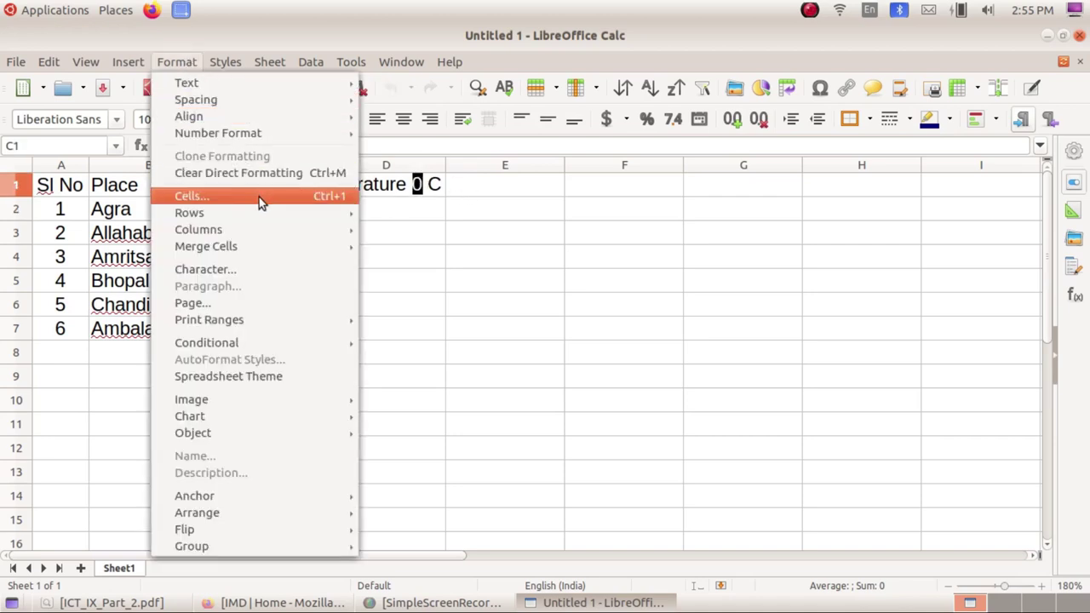
click(288, 270)
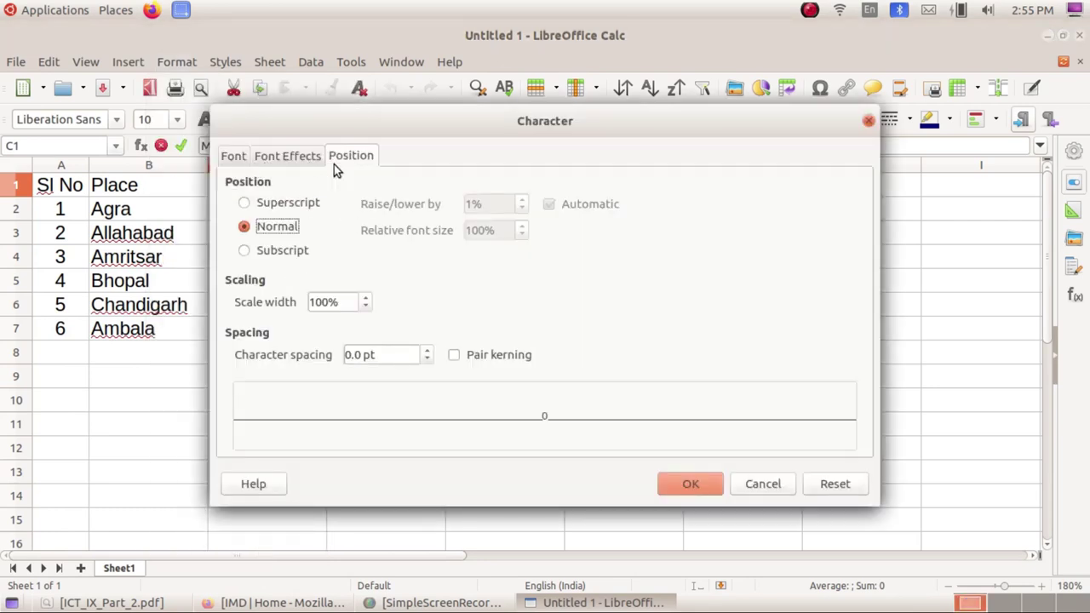
click(284, 205)
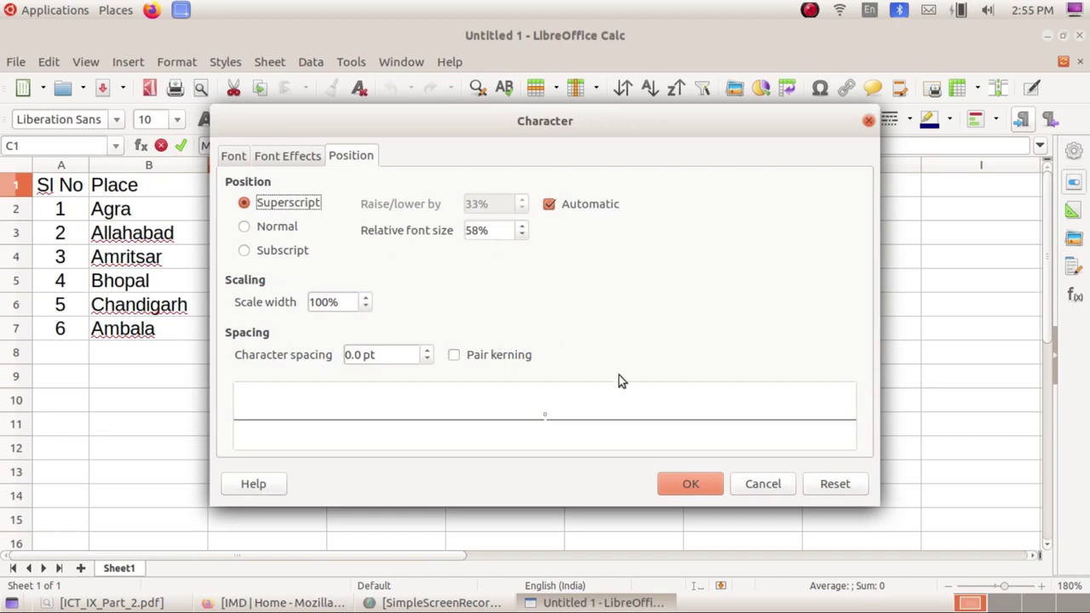
click(690, 484)
click(400, 305)
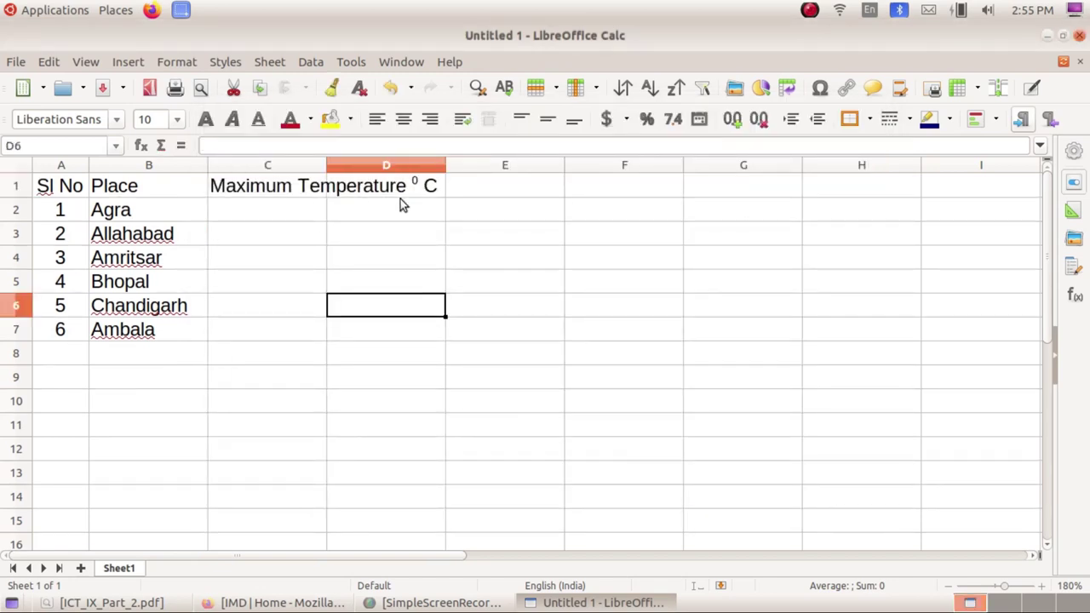
After consulting the textbook, wrap C1's Maximum Temperature heading onto three lines.
click(587, 605)
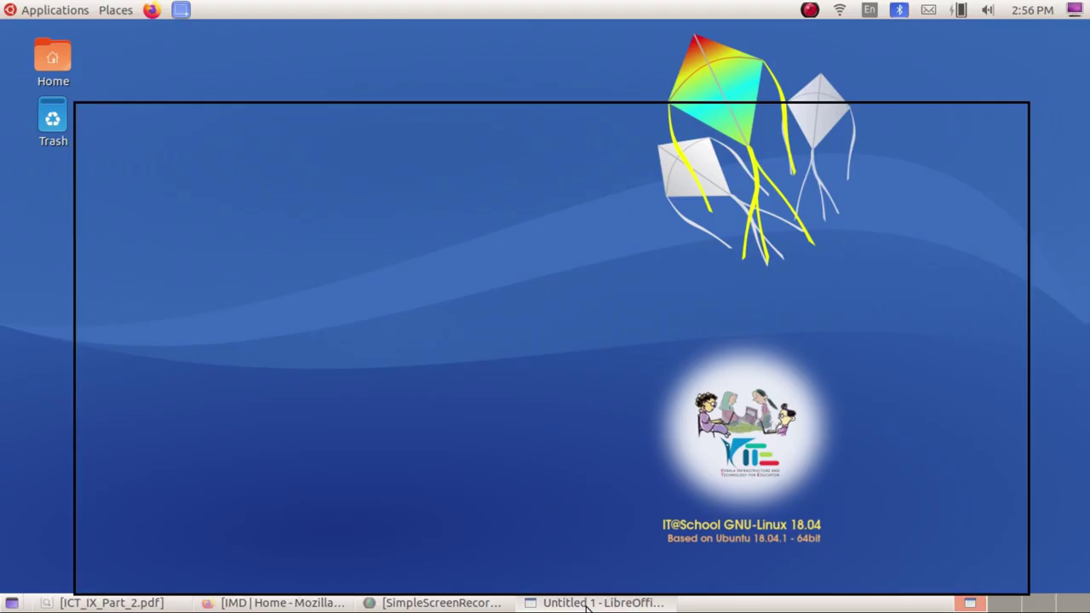
click(175, 601)
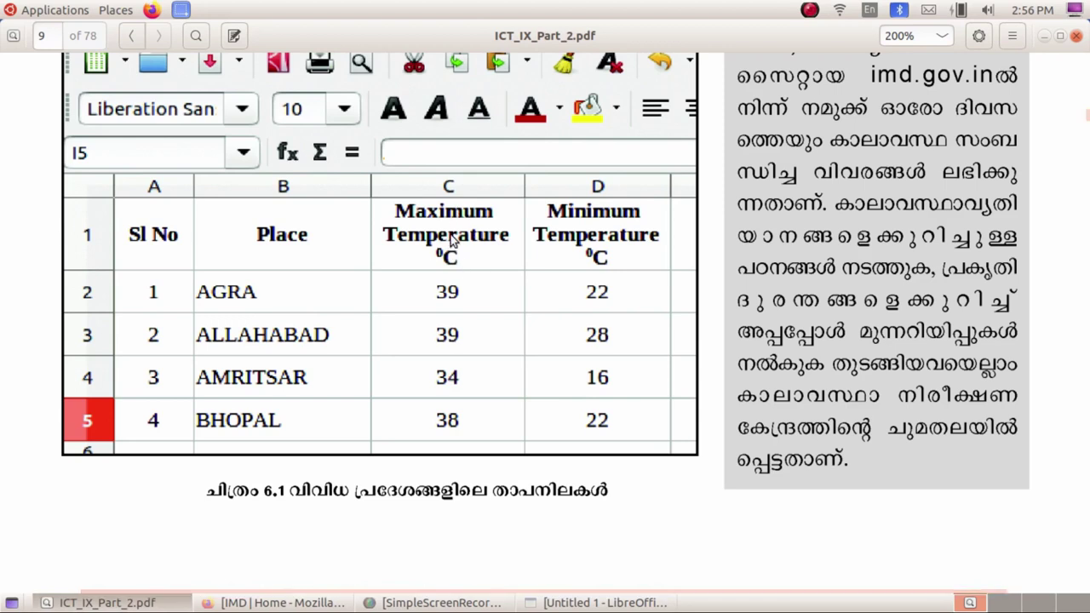
click(597, 602)
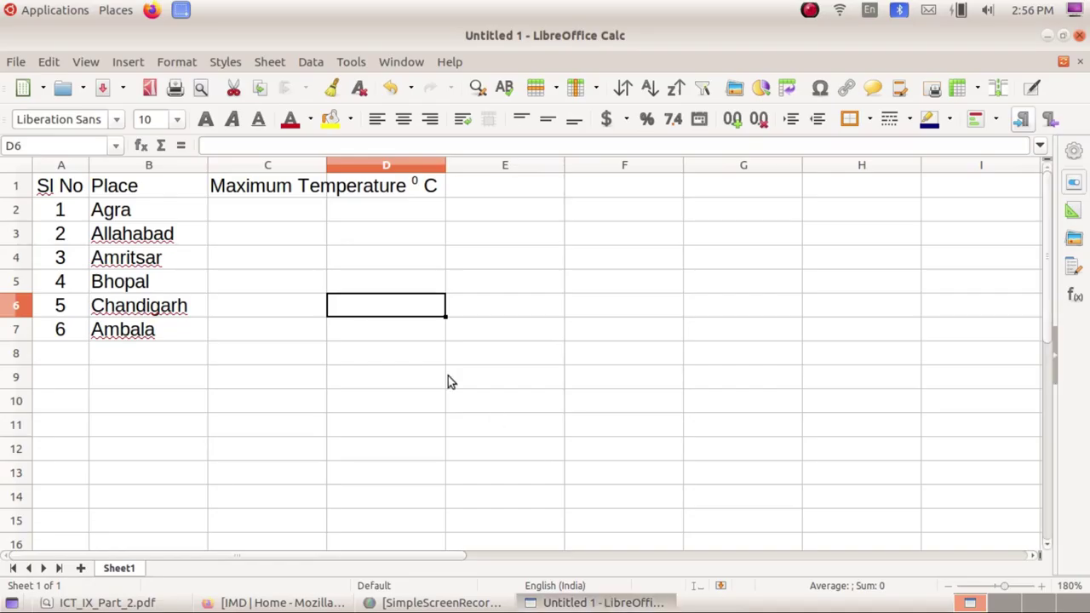
click(300, 187)
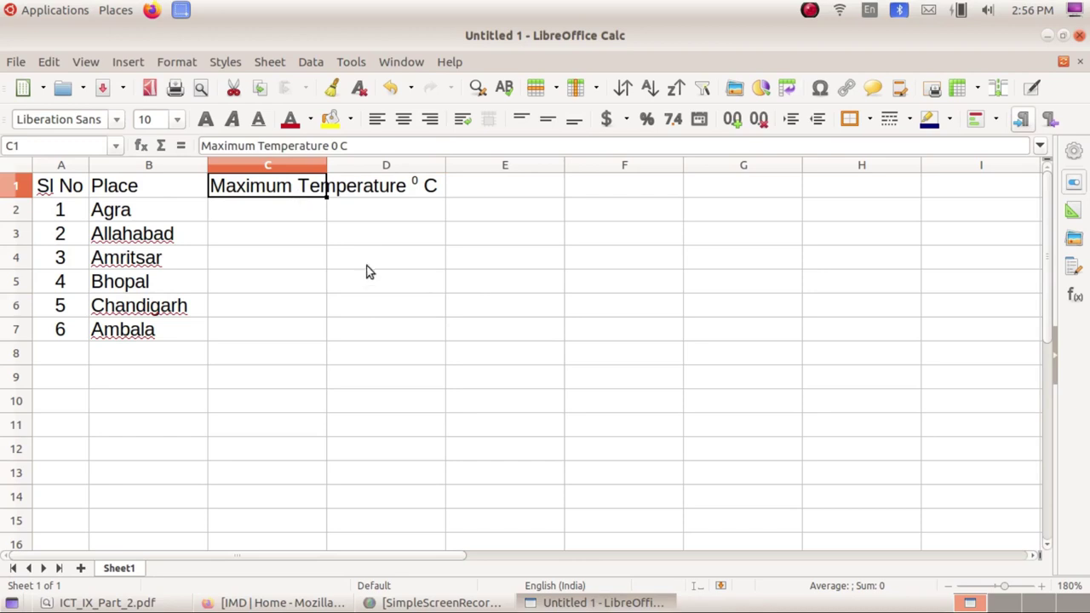
click(465, 126)
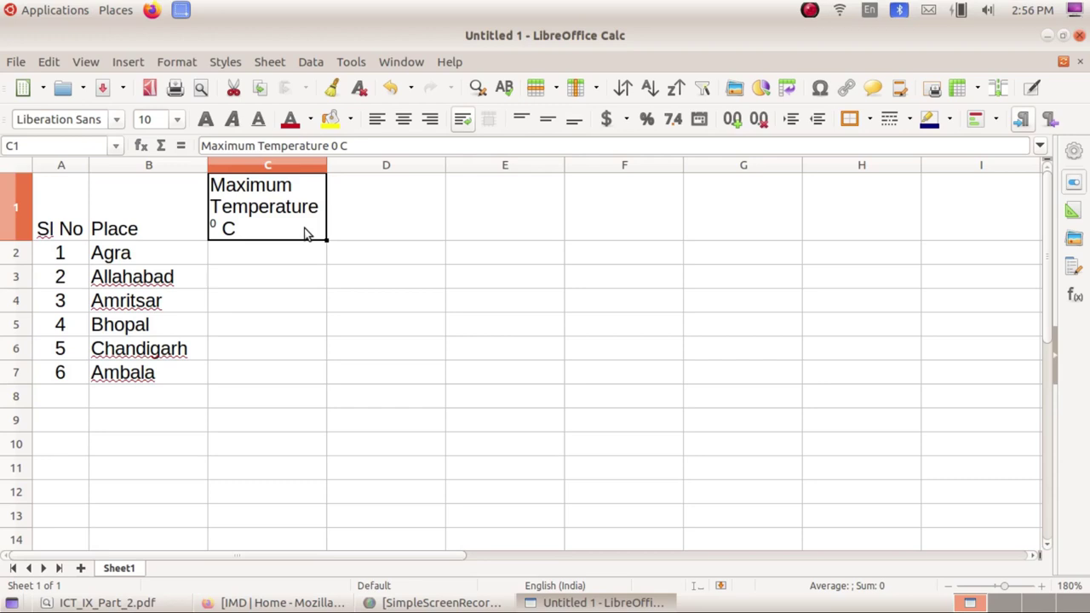
Paste the heading into D1, reword it to 'Minimum Temperature', and enter the final value 15 in D7.
click(377, 235)
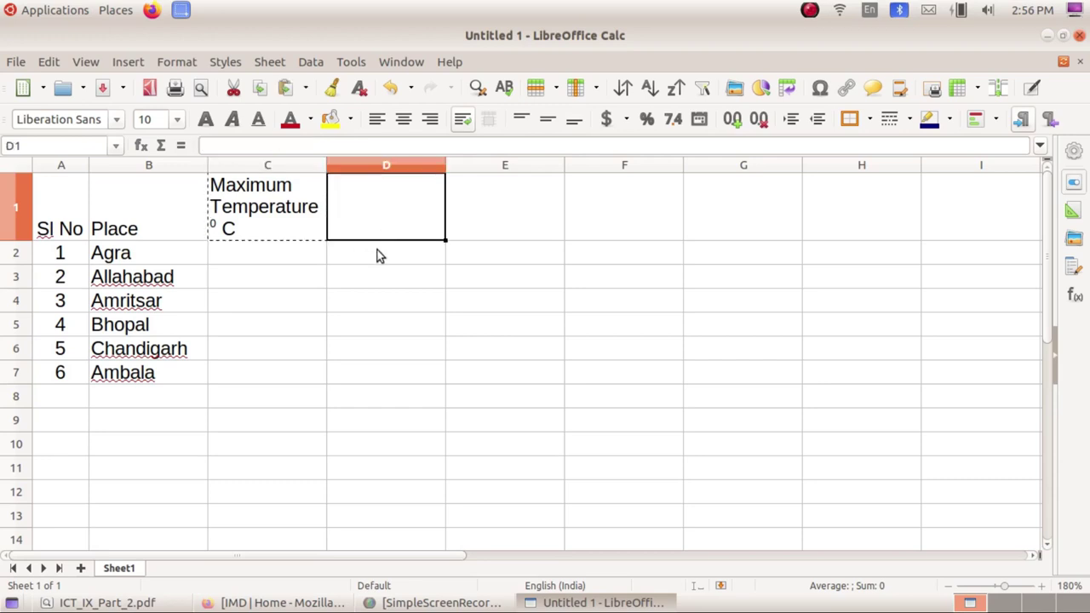
key(ctrl+v)
double_click(412, 187)
drag(411, 187, 313, 196)
text(Minimum)
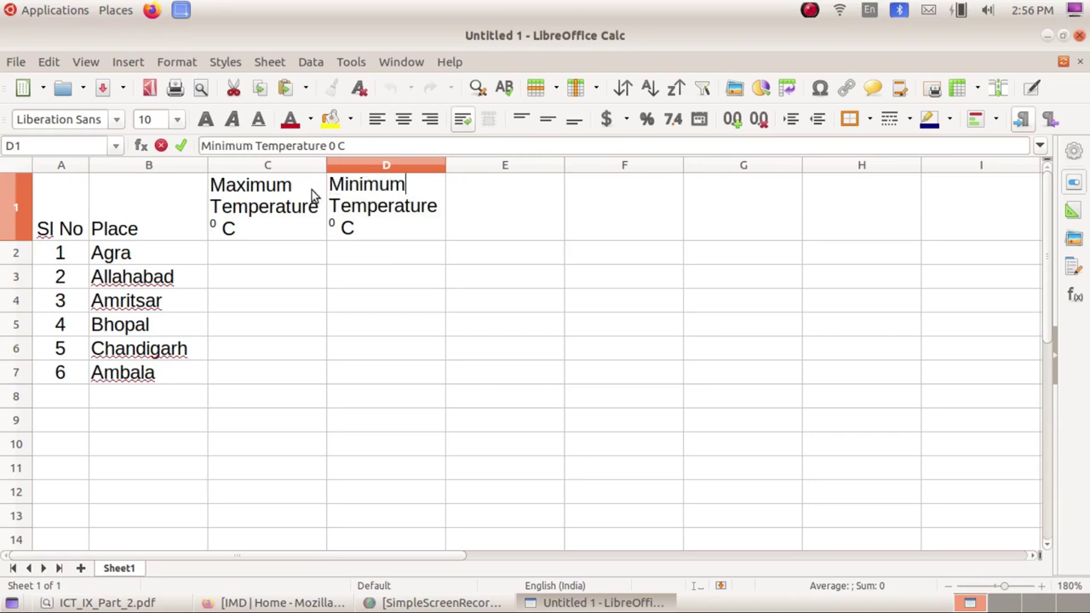
key(Return)
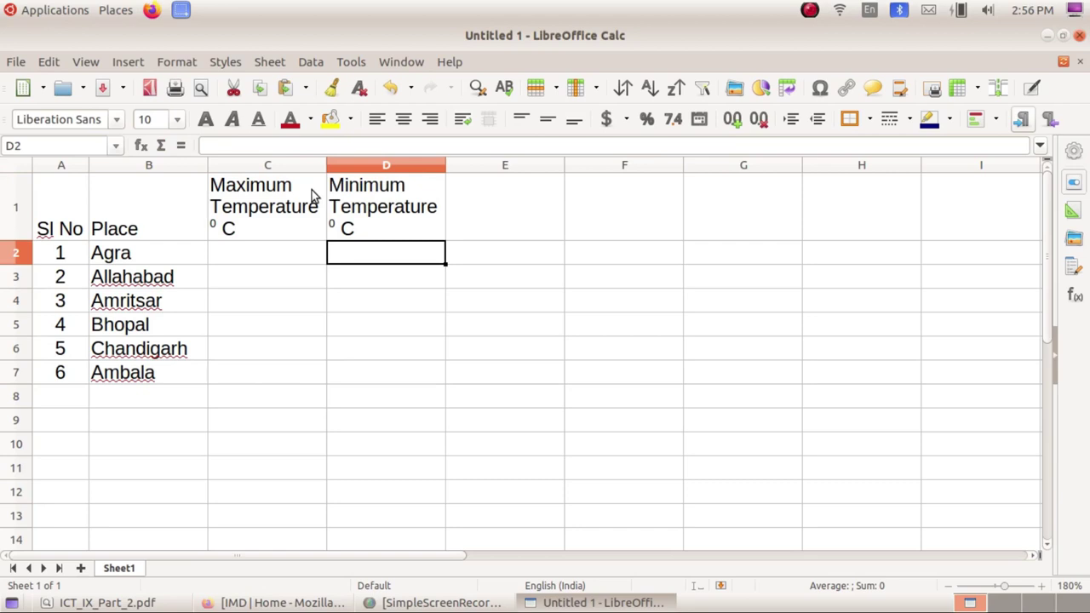
click(150, 596)
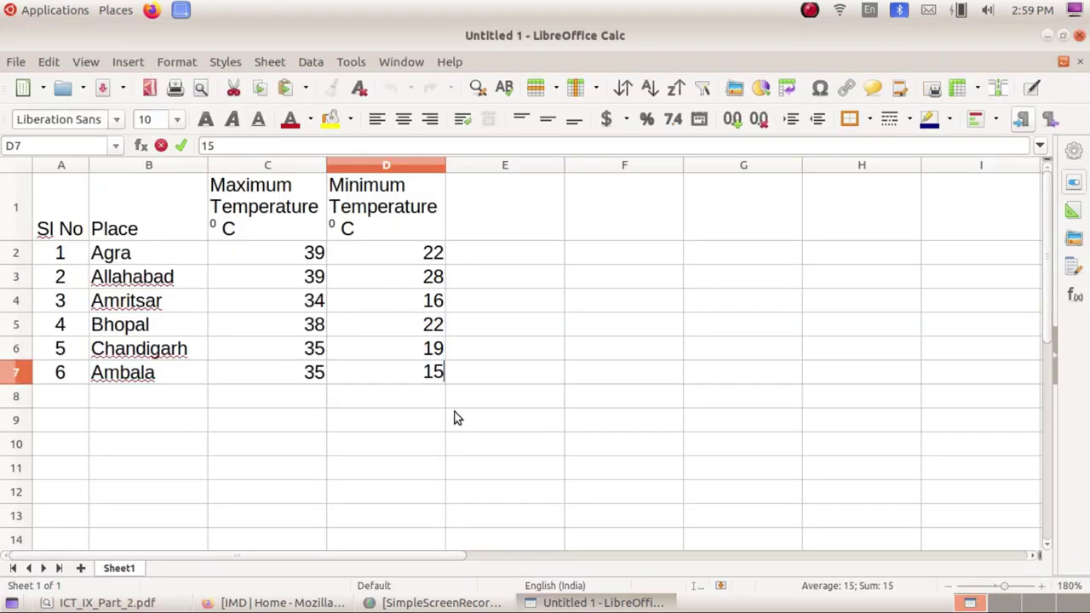
key(Return)
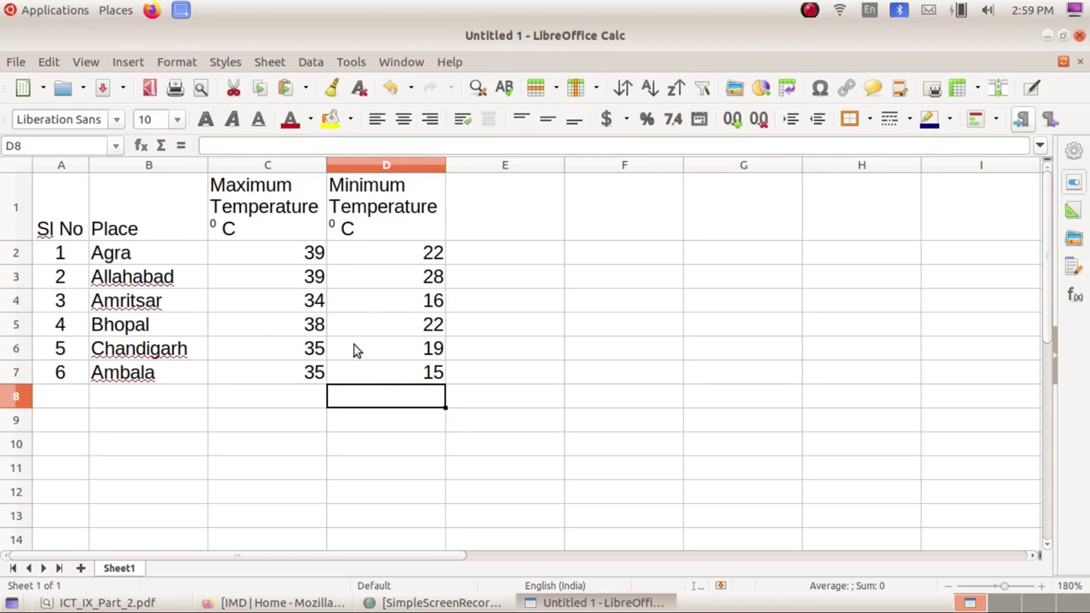
Make header row A1:D1 bold and centred both horizontally and vertically.
click(106, 603)
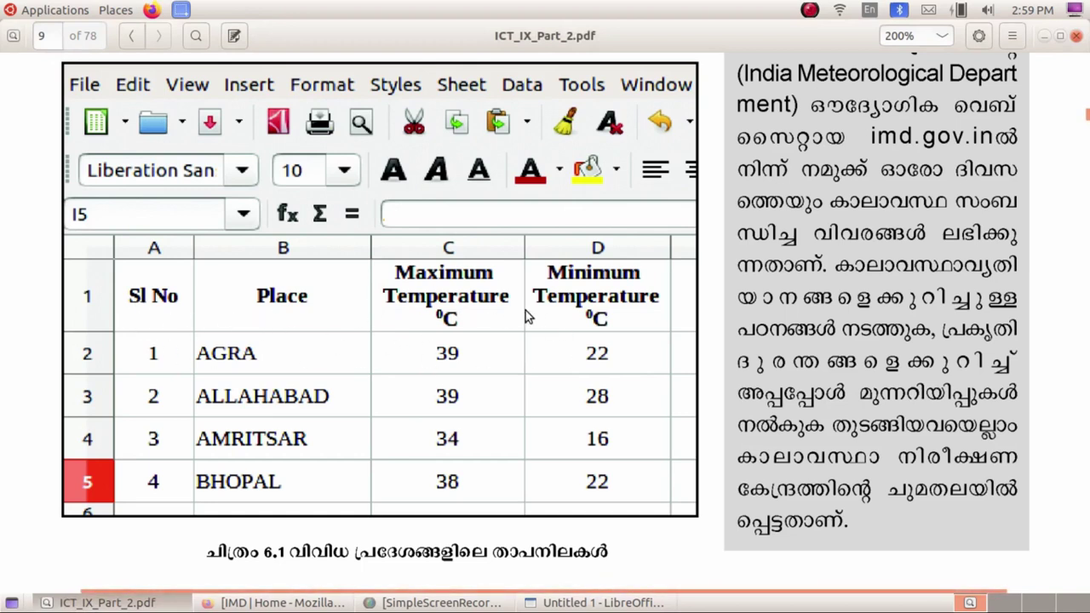
click(106, 603)
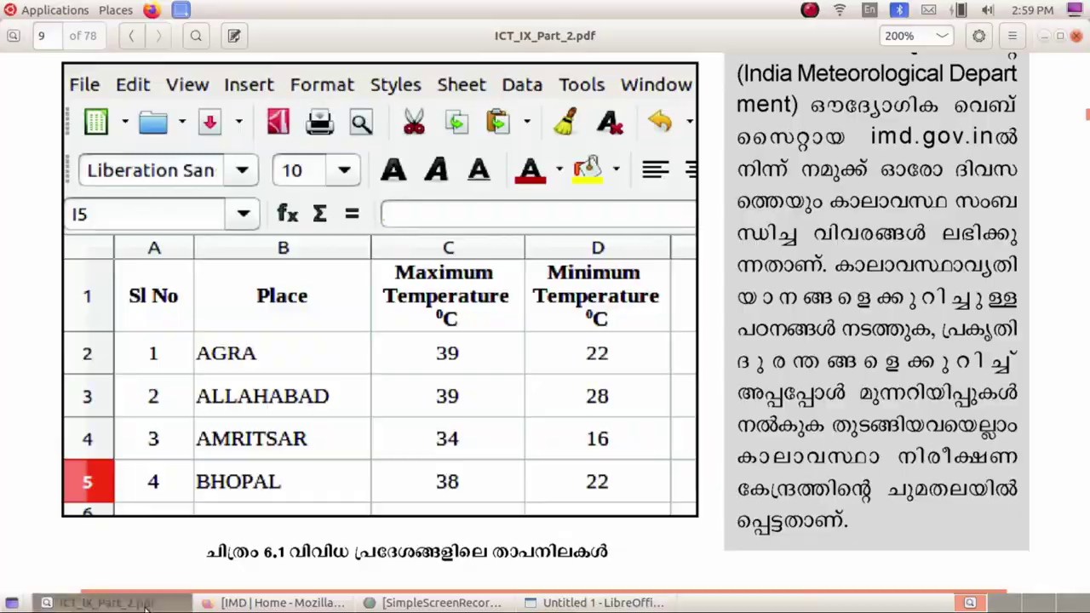
drag(77, 217, 351, 211)
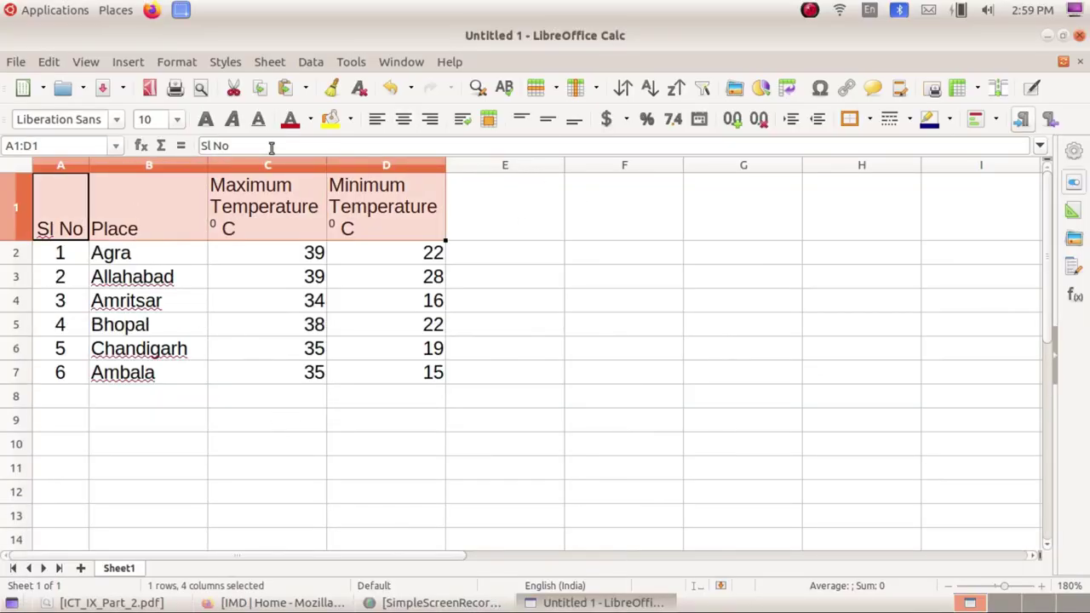
click(204, 120)
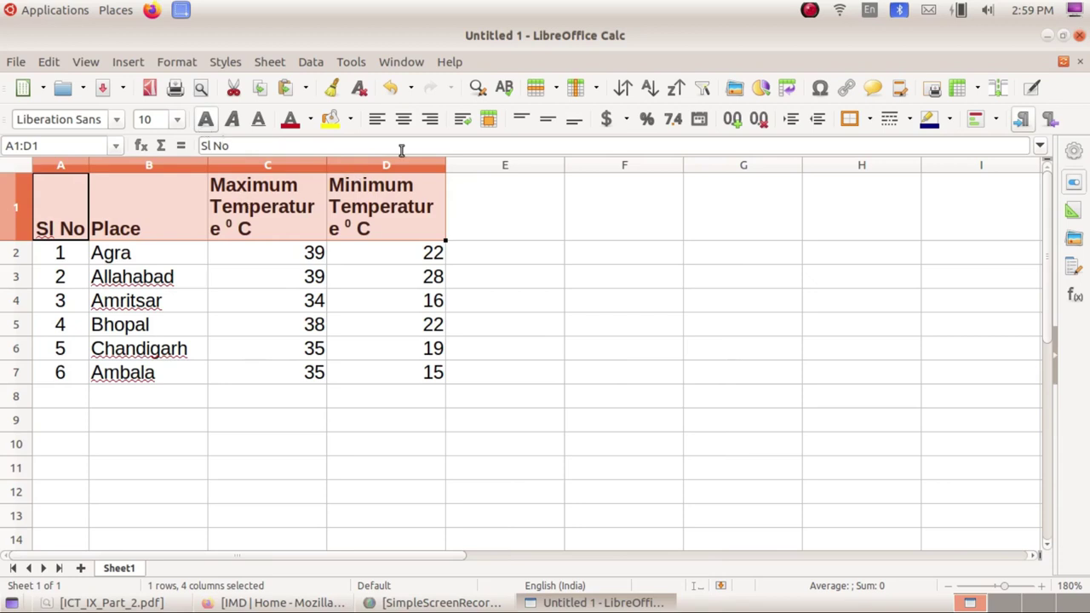
click(405, 120)
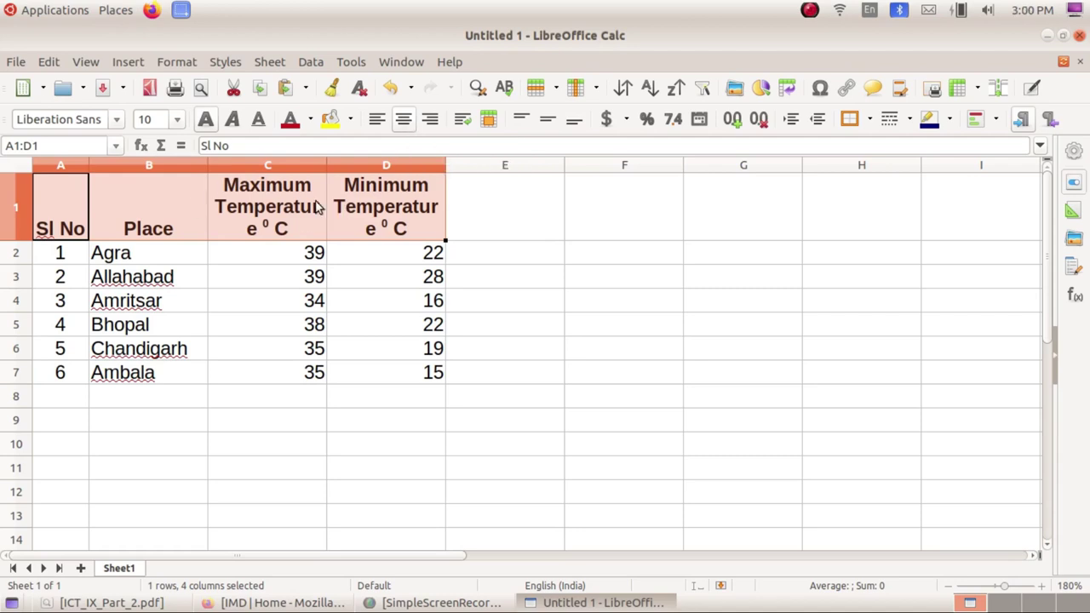
click(548, 121)
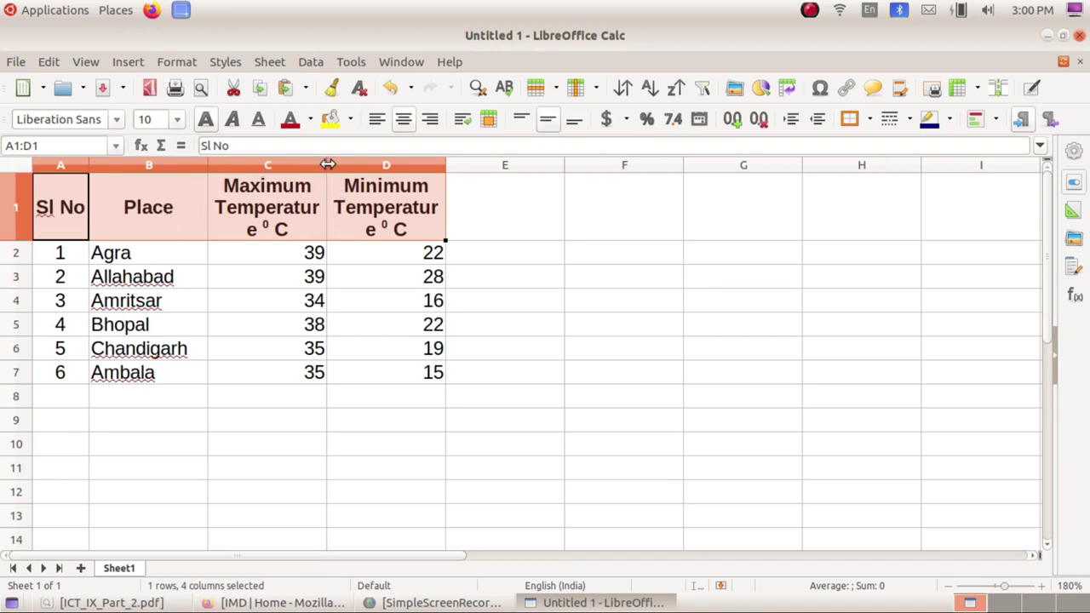
Widen columns C and D so 'Temperature' fits on one line, then compare with the PDF.
drag(327, 164, 333, 164)
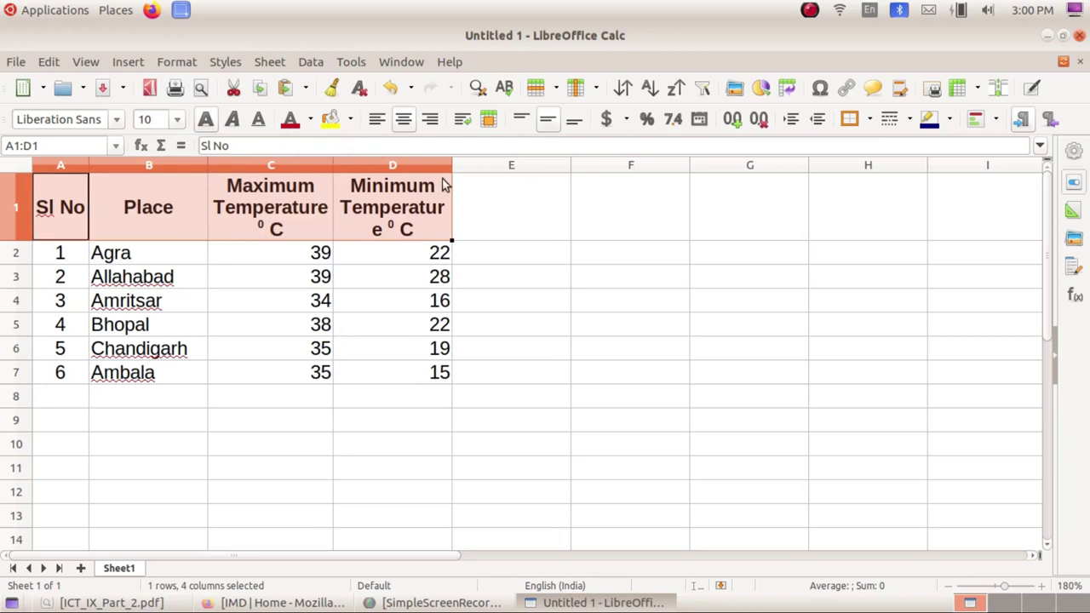
drag(452, 165, 463, 164)
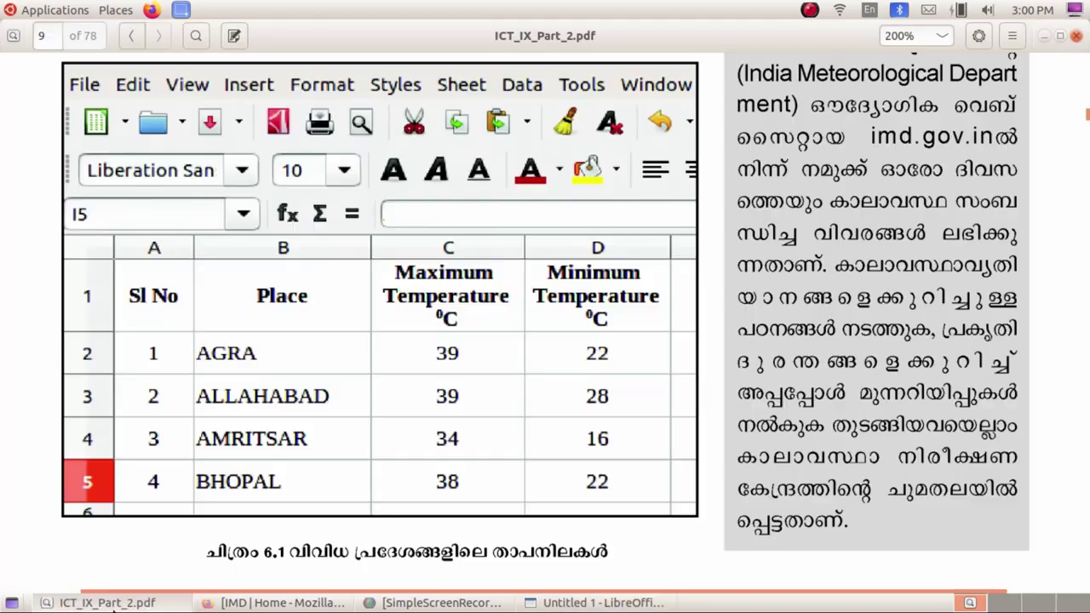
click(161, 602)
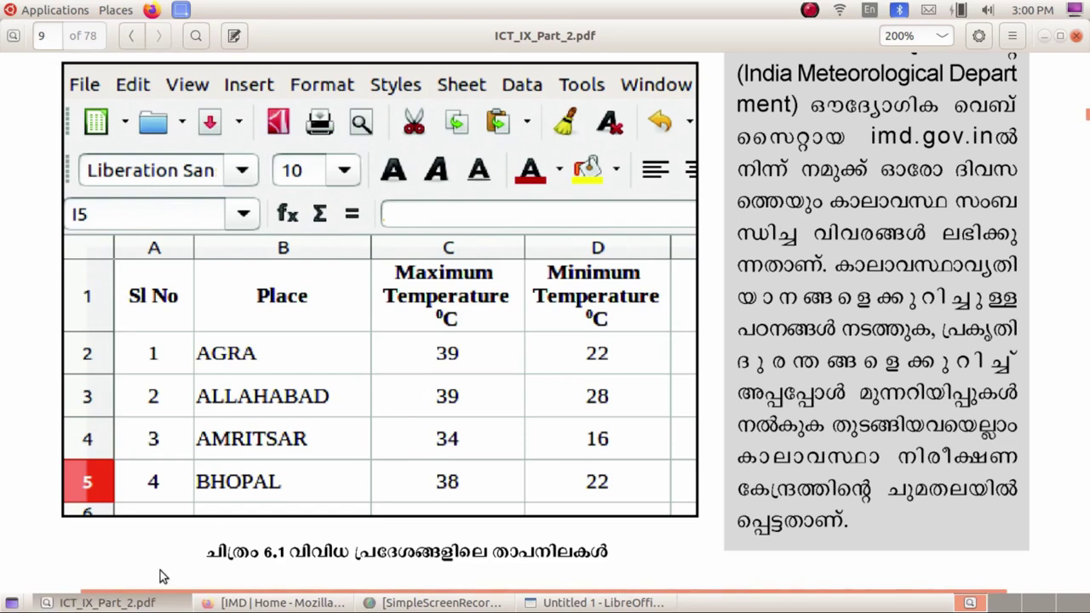
Centre the temperature values in C2:D7.
click(162, 602)
click(288, 262)
drag(287, 263, 441, 367)
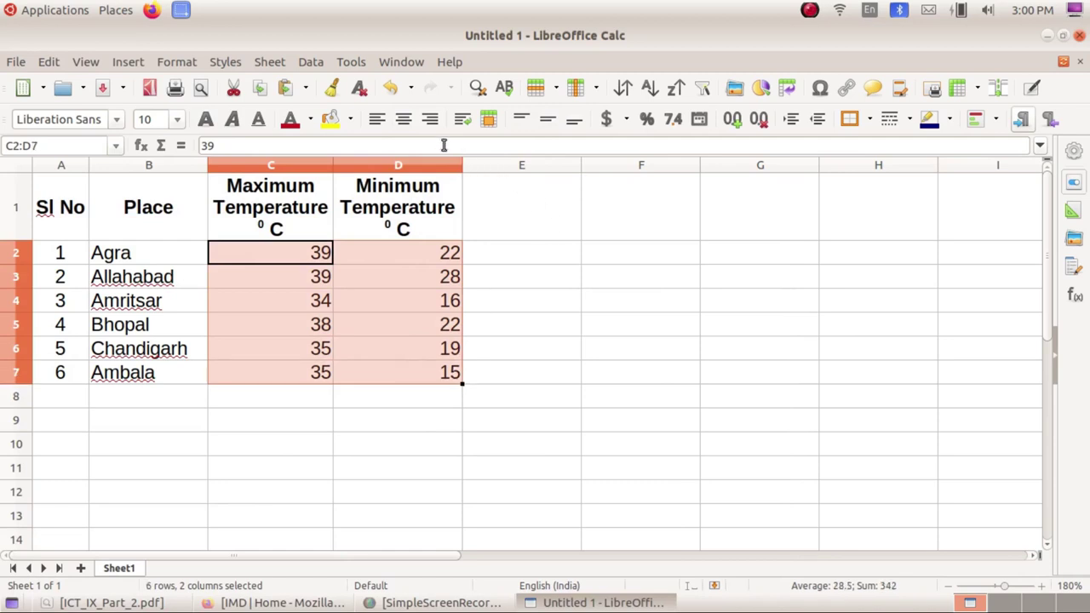
click(404, 120)
click(440, 447)
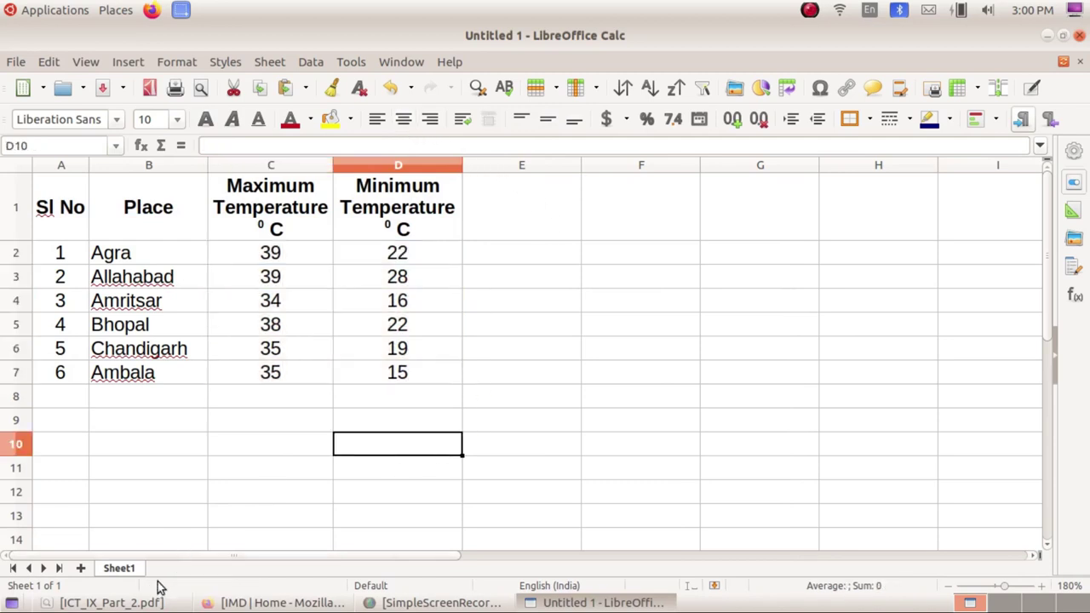
Make data rows 2 to 7 taller.
click(147, 602)
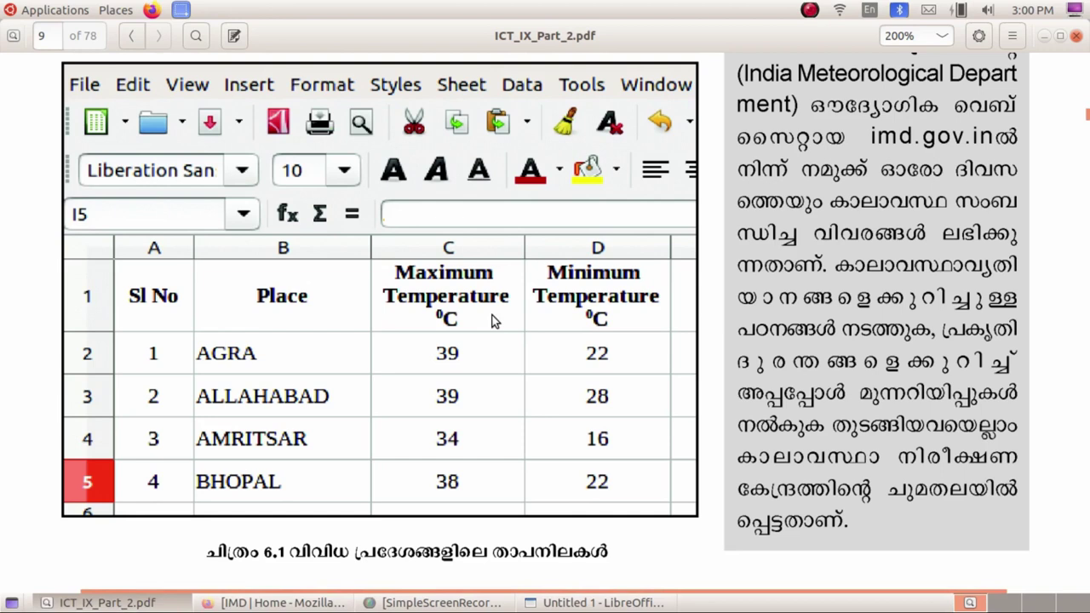
key(alt+Tab)
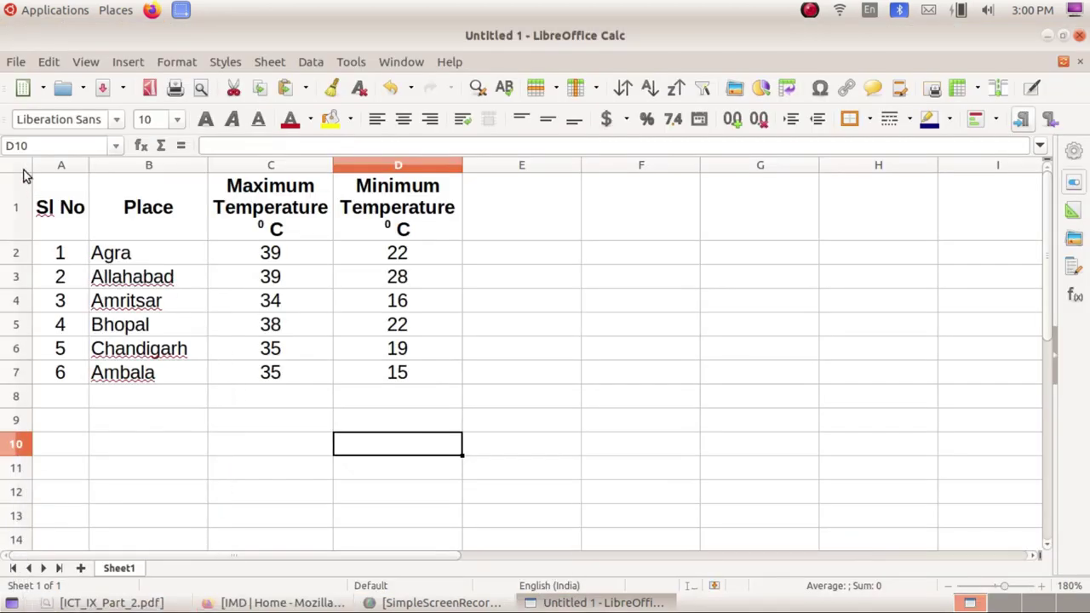
click(23, 260)
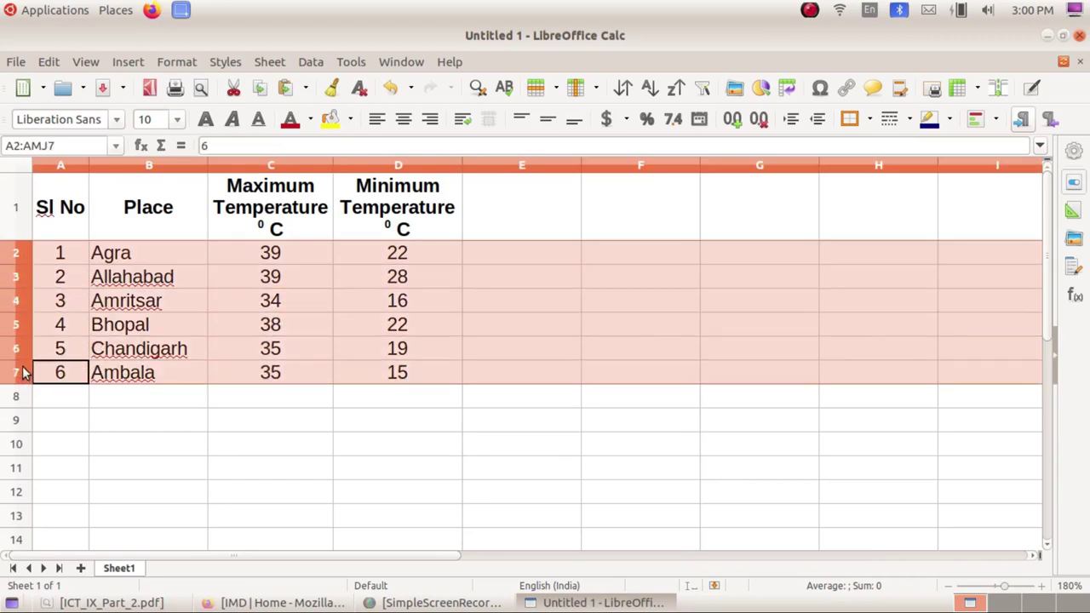
drag(23, 360, 24, 366)
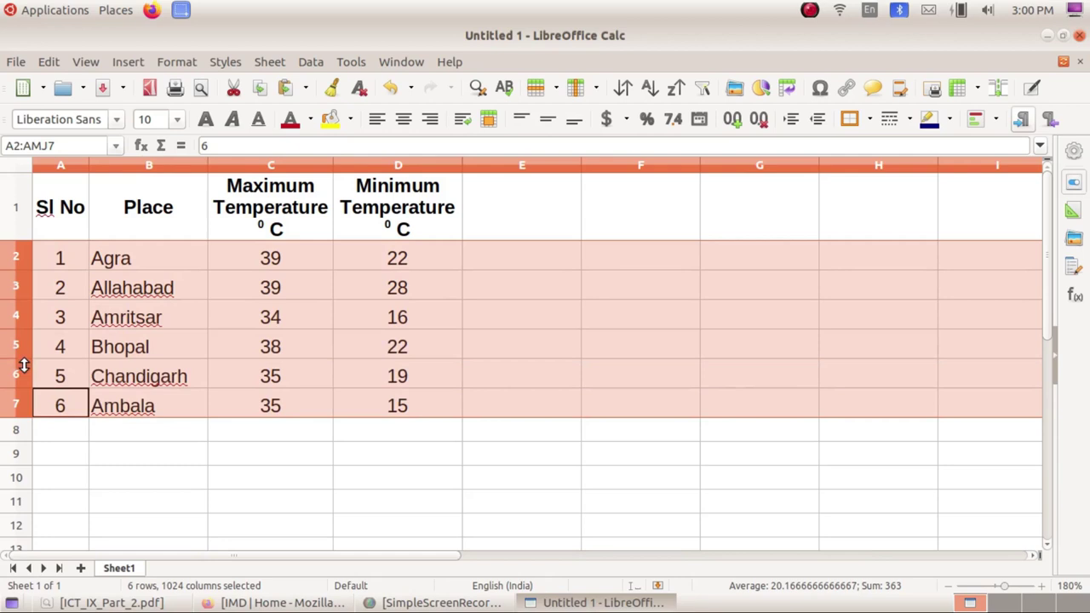
click(372, 484)
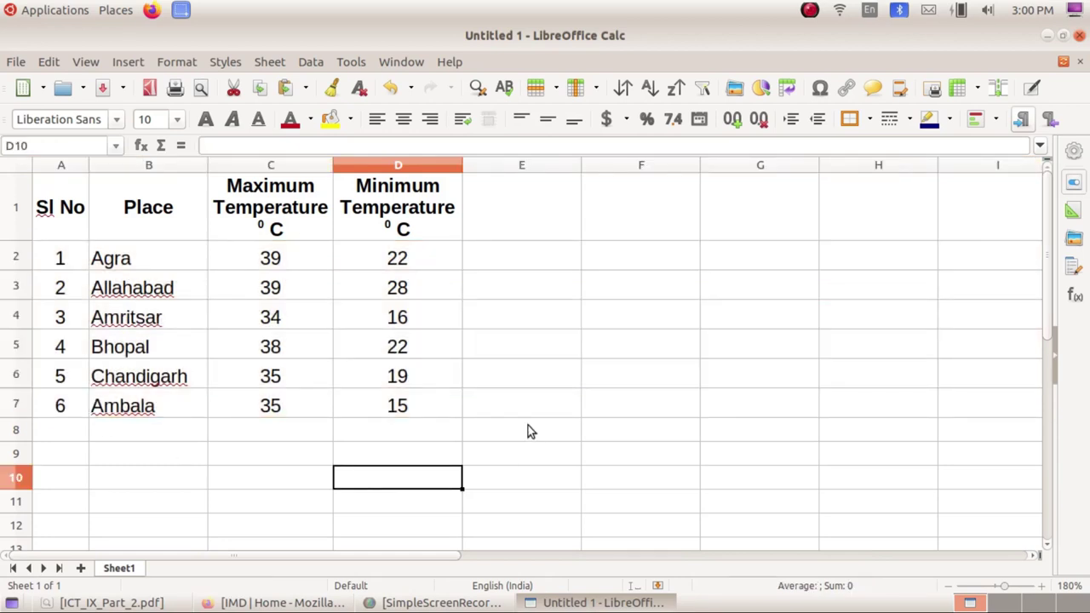
Save the sheet as 'Temperature' in home's Students_Works_9 folder, then close Calc.
click(17, 62)
click(103, 250)
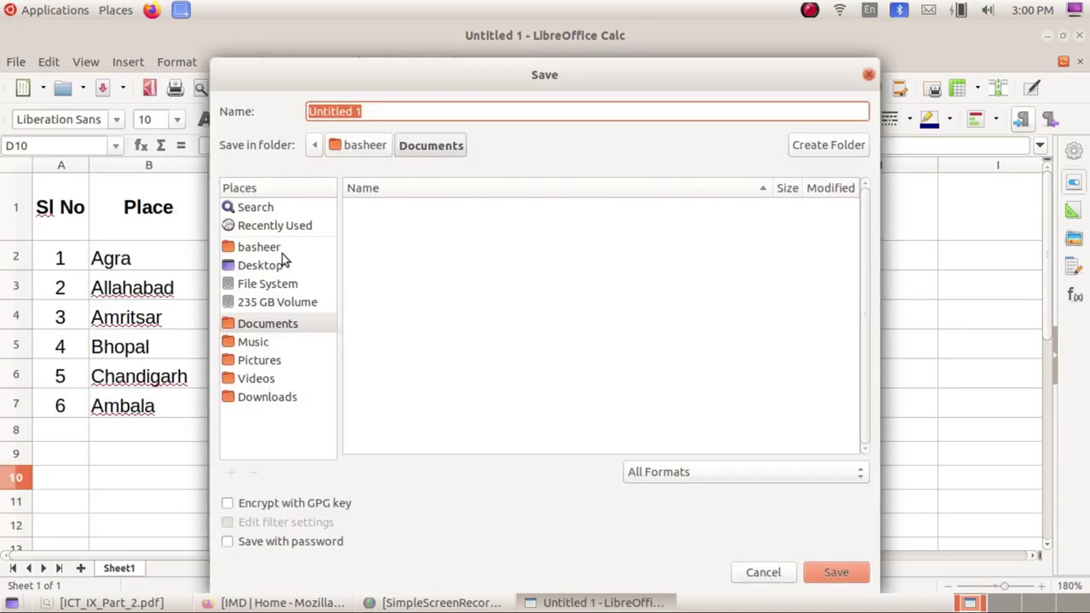
click(281, 250)
scroll(452, 349, down, 2)
scroll(452, 349, down, 3)
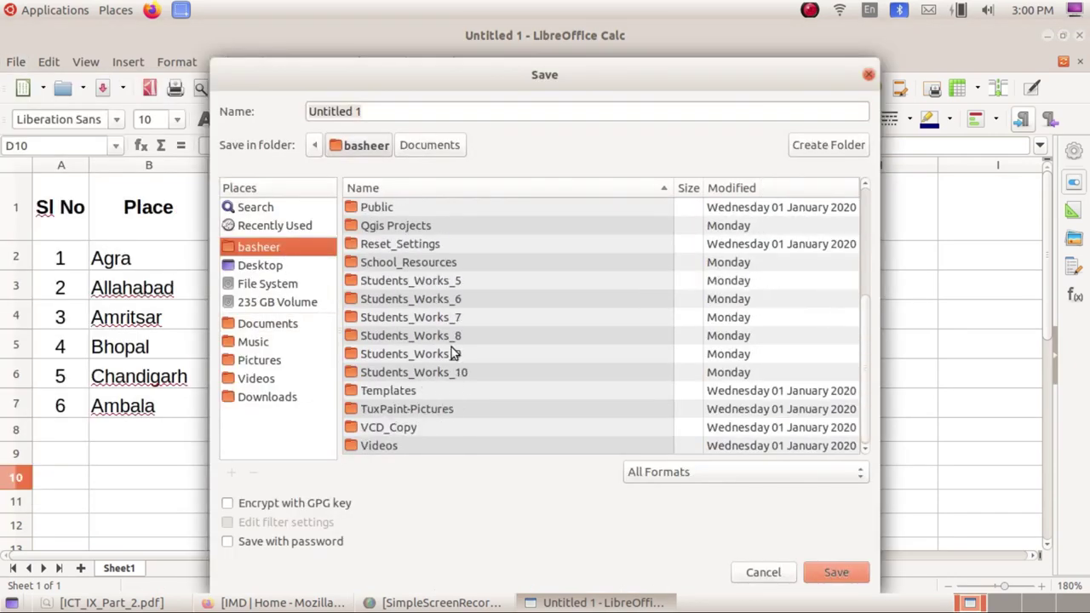
double_click(468, 354)
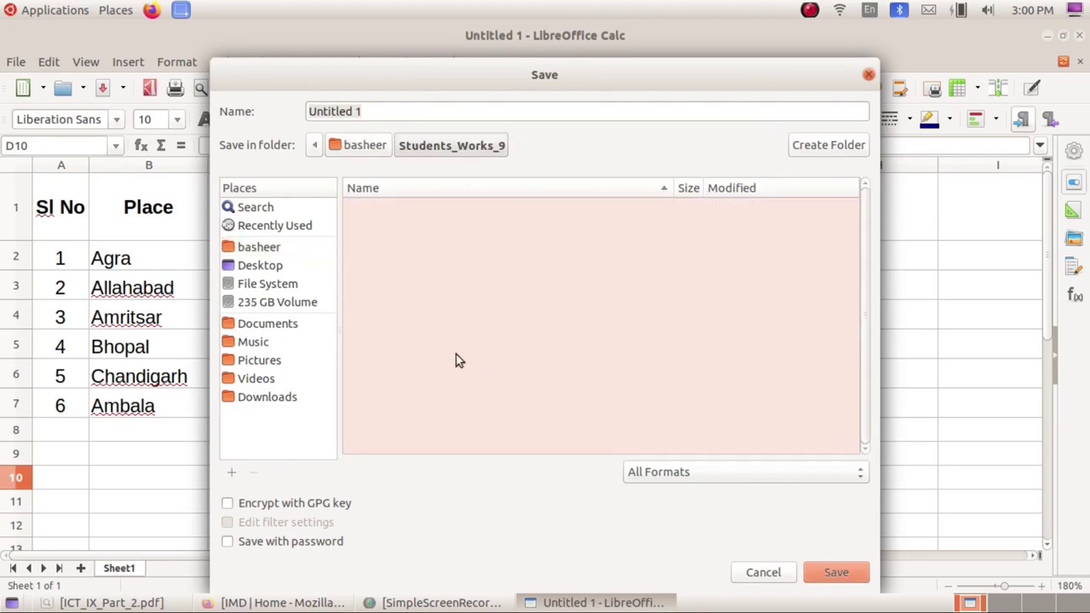
drag(385, 110, 318, 114)
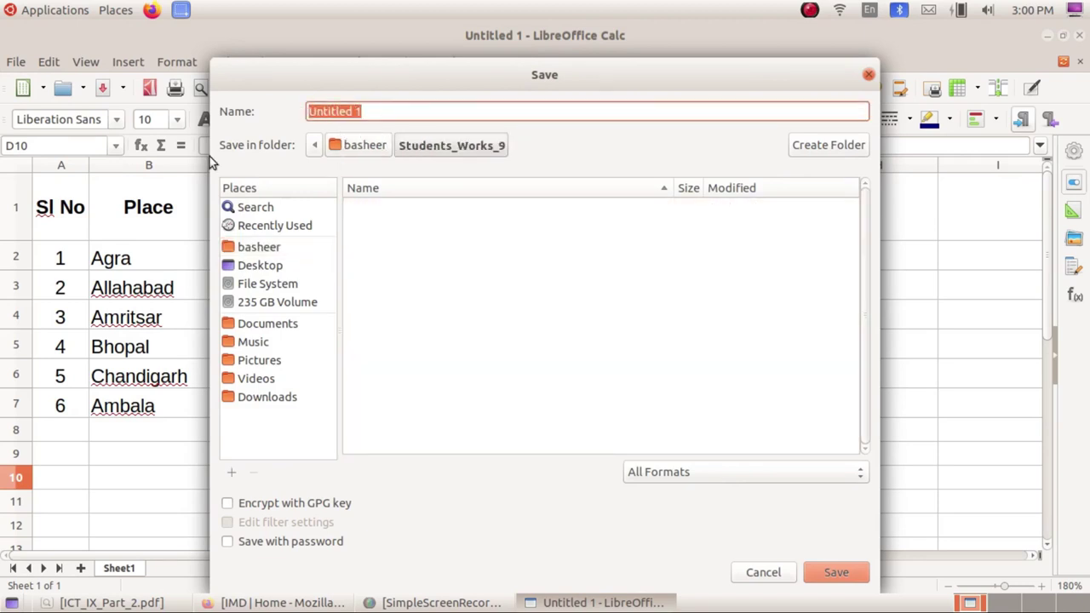
text(Temperature)
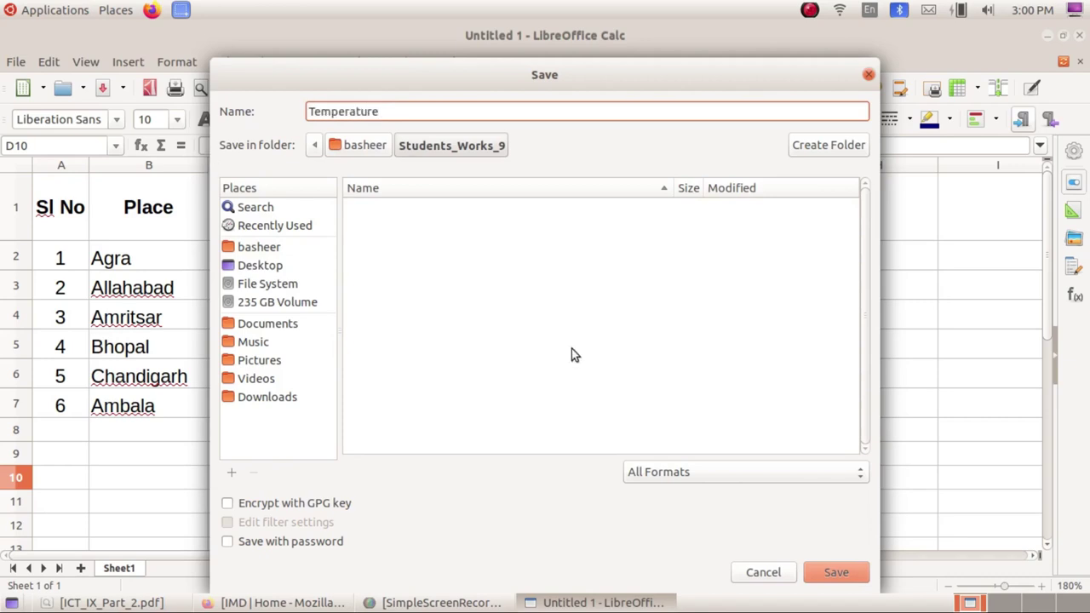
click(833, 575)
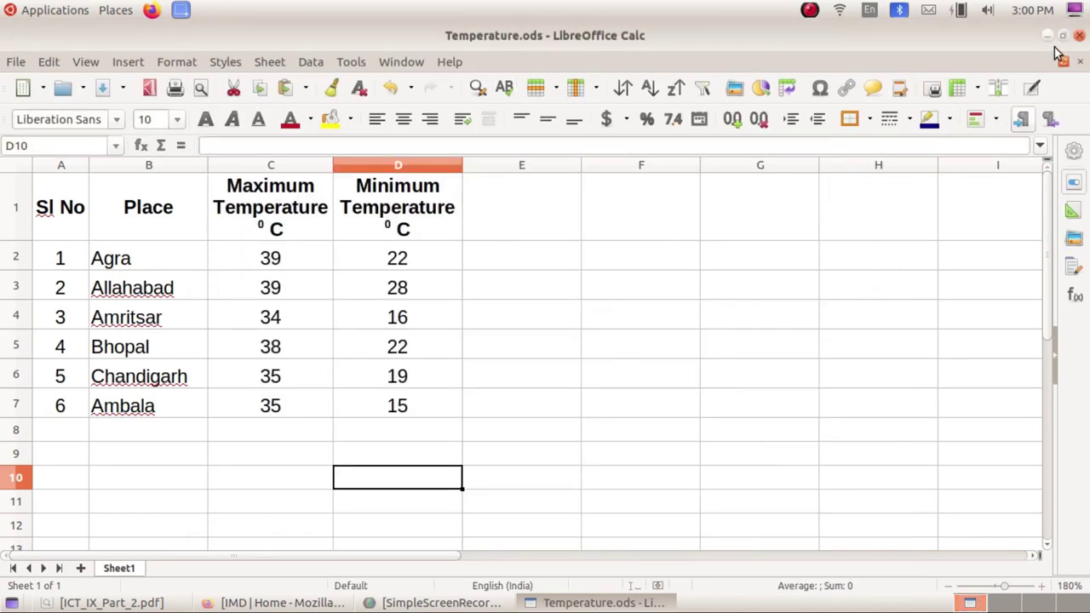
click(1079, 35)
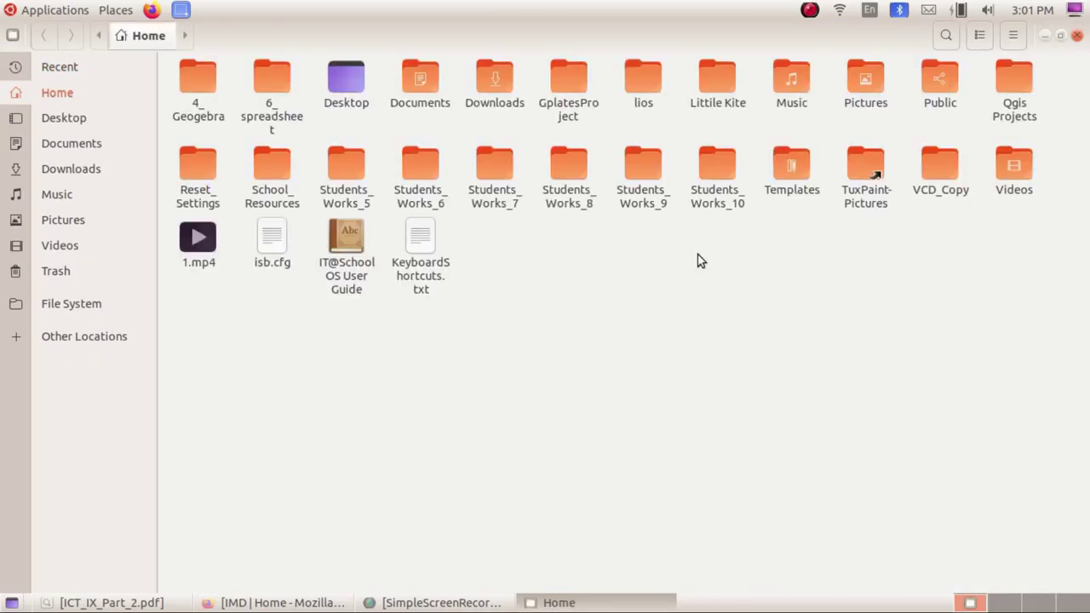
Open Students_Works_9 in the file manager to confirm Temperature.ods is there.
double_click(660, 194)
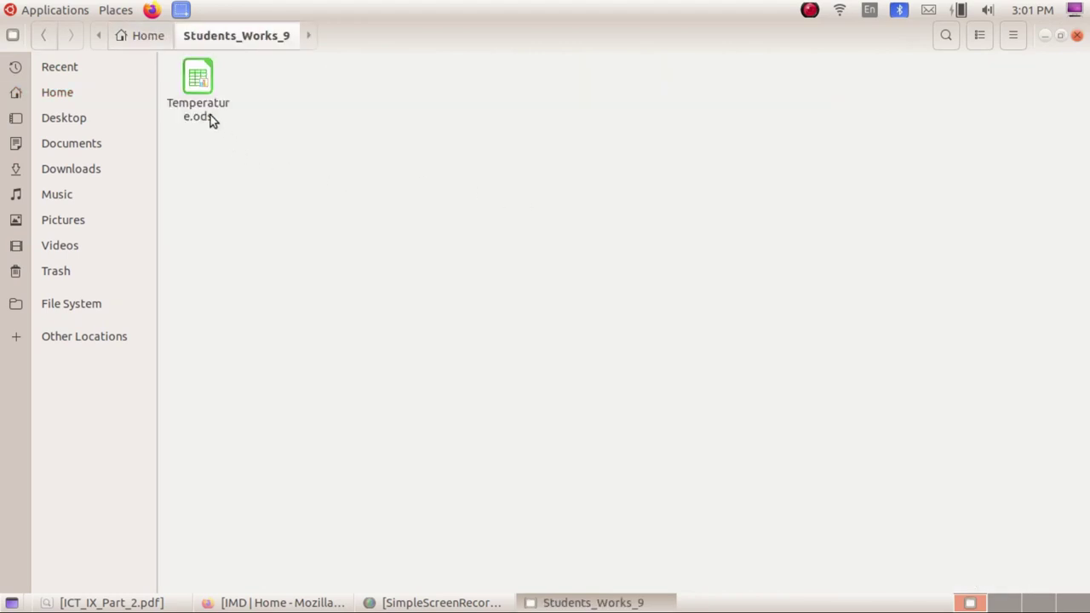